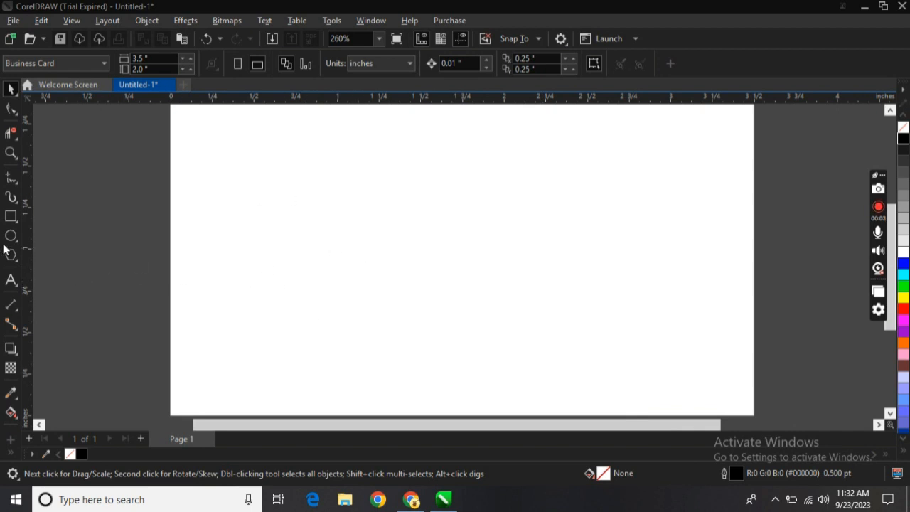
Add the letter D as artistic text on the page and set its font to Arial Black.
click(10, 281)
click(382, 260)
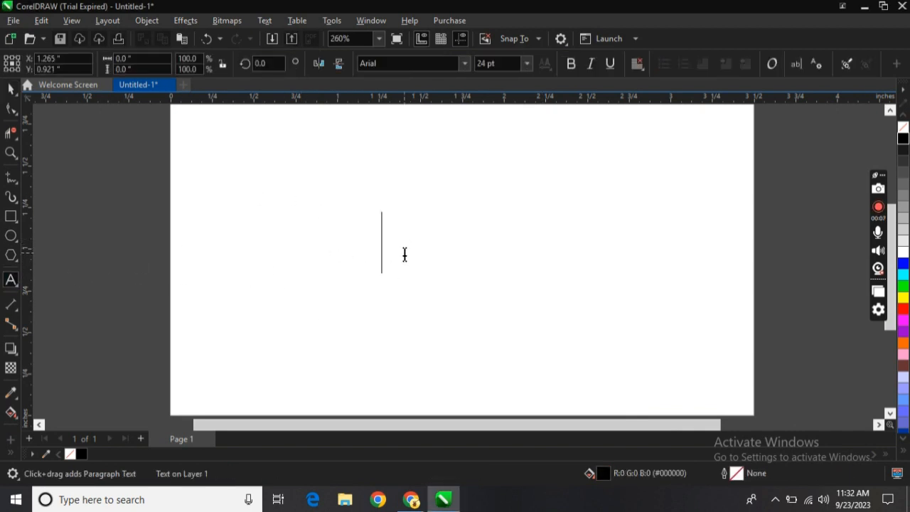
text(D)
drag(403, 244, 274, 254)
click(465, 63)
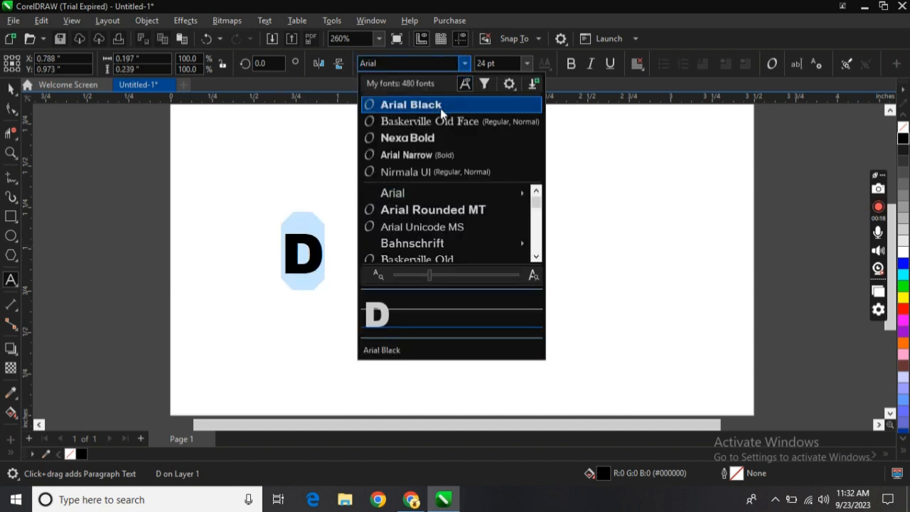
click(441, 106)
Enlarge the letter D to about 0.74 by 0.80 inches and place it near the middle of the page.
click(11, 88)
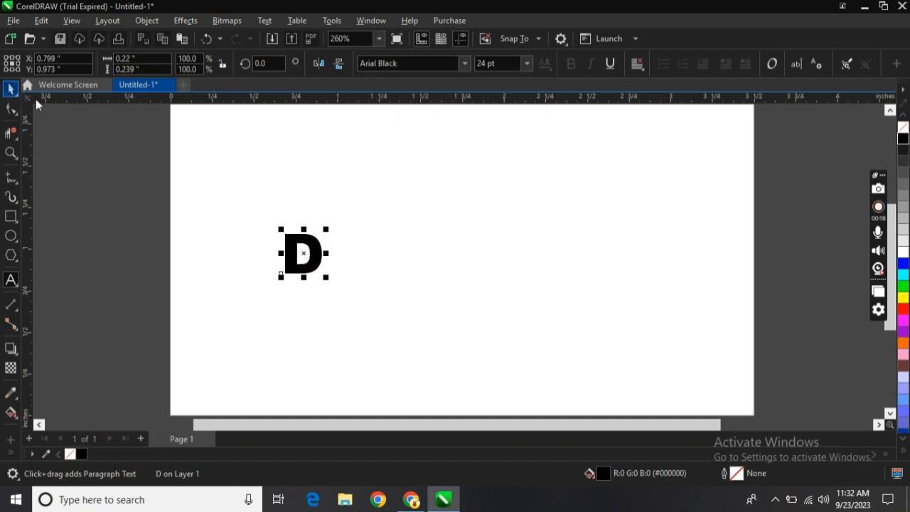
drag(329, 279, 472, 317)
drag(345, 256, 419, 212)
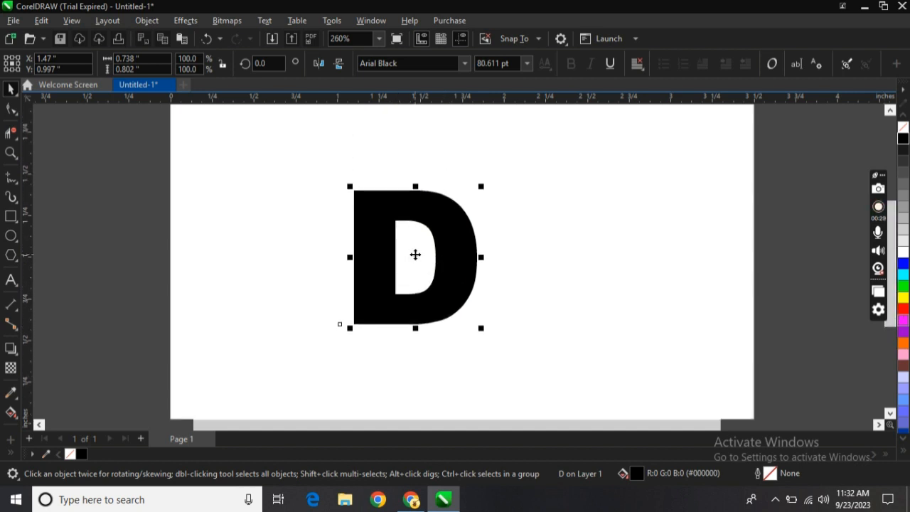
drag(415, 260, 439, 278)
click(635, 251)
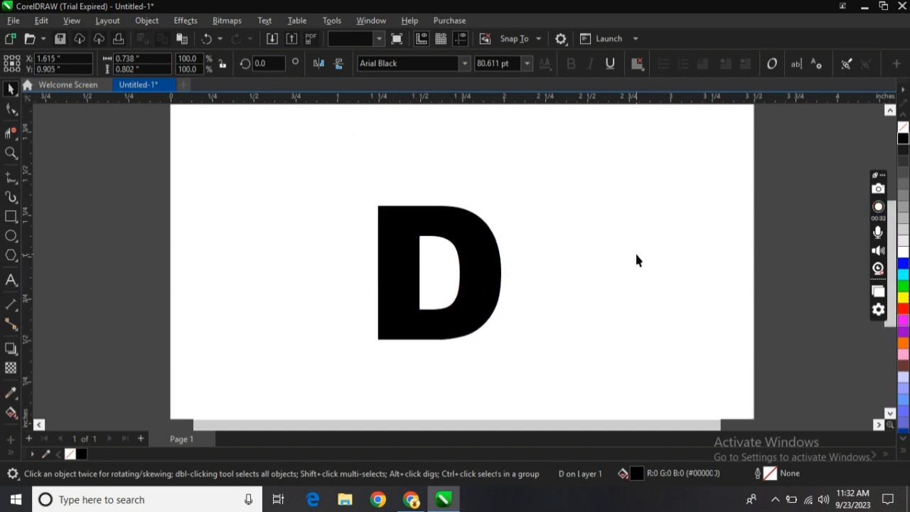
Fill the letter D with white.
click(414, 224)
right_click(414, 224)
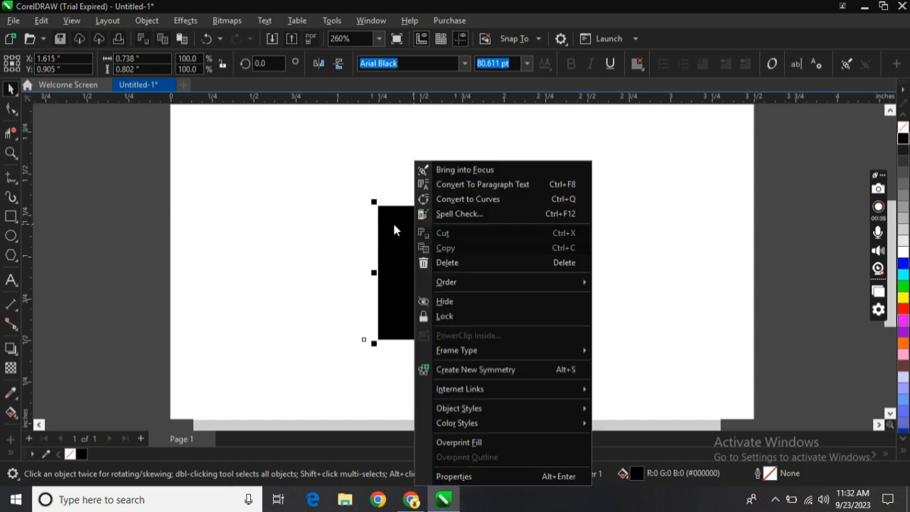
click(395, 229)
click(448, 229)
click(427, 233)
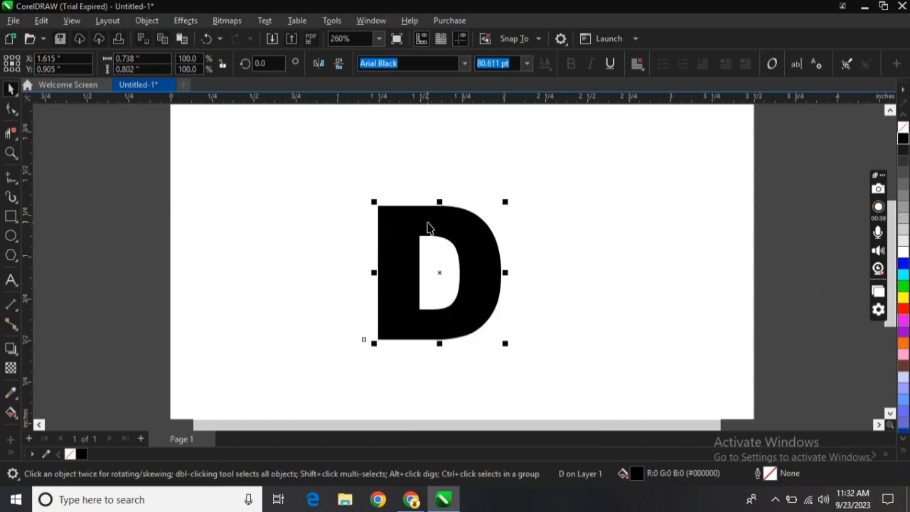
click(904, 253)
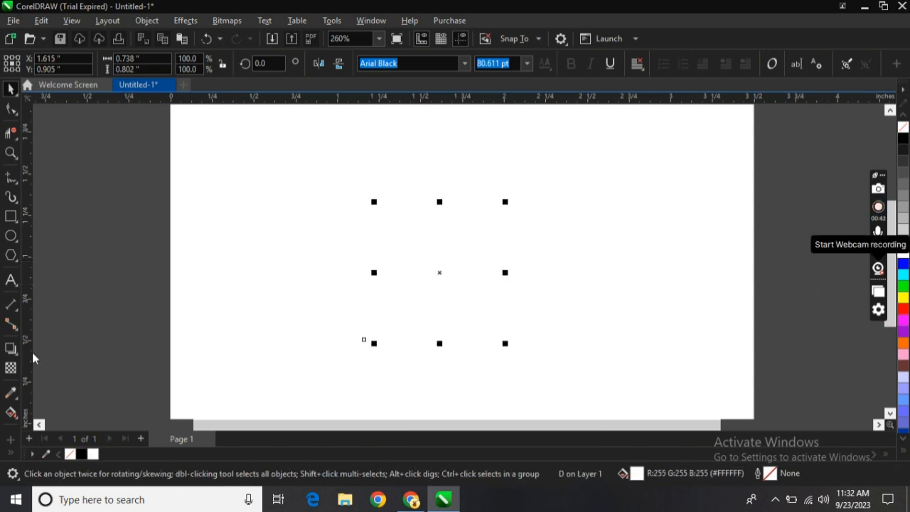
Apply a drop shadow horizontally across the letter D and reduce its opacity to 27.
click(10, 349)
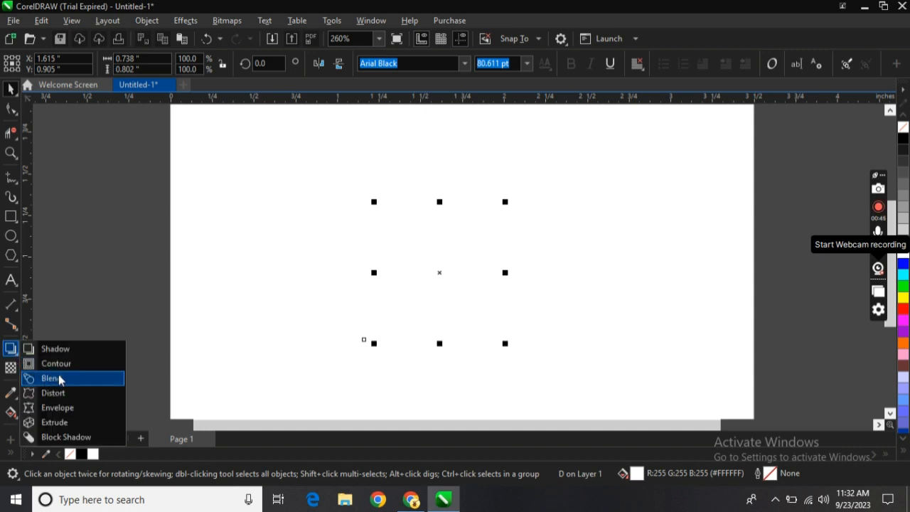
click(61, 350)
drag(378, 273, 502, 273)
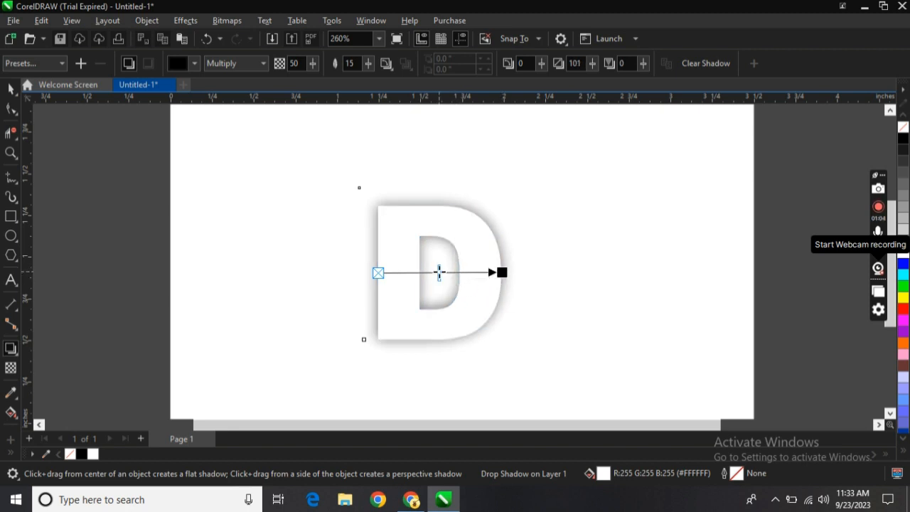
drag(434, 273, 411, 273)
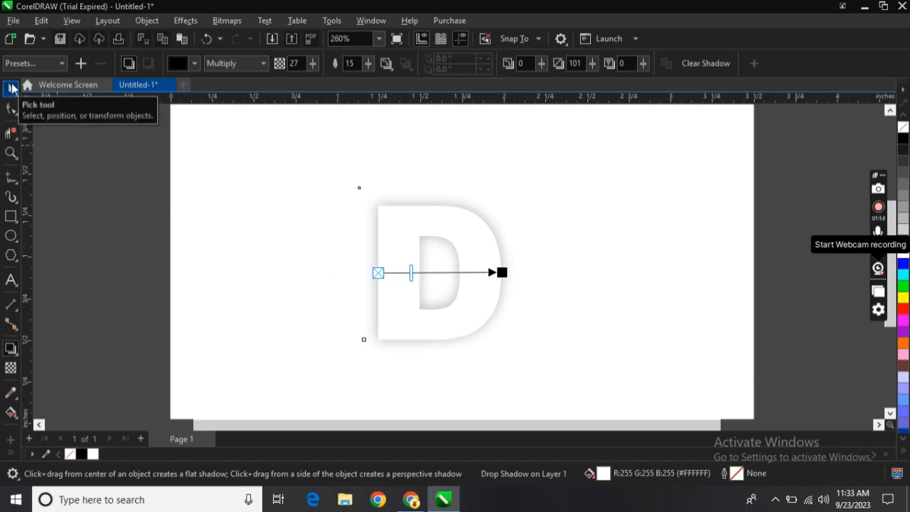
click(11, 89)
click(272, 231)
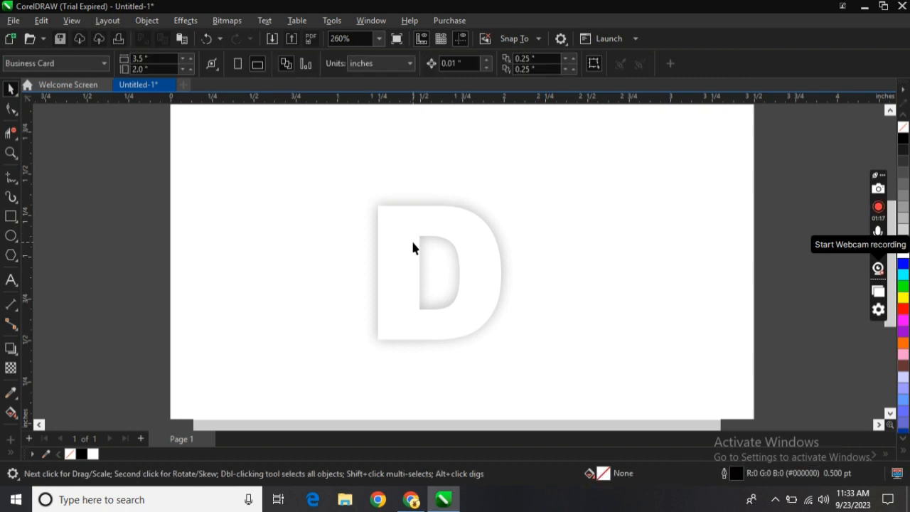
click(413, 247)
click(335, 219)
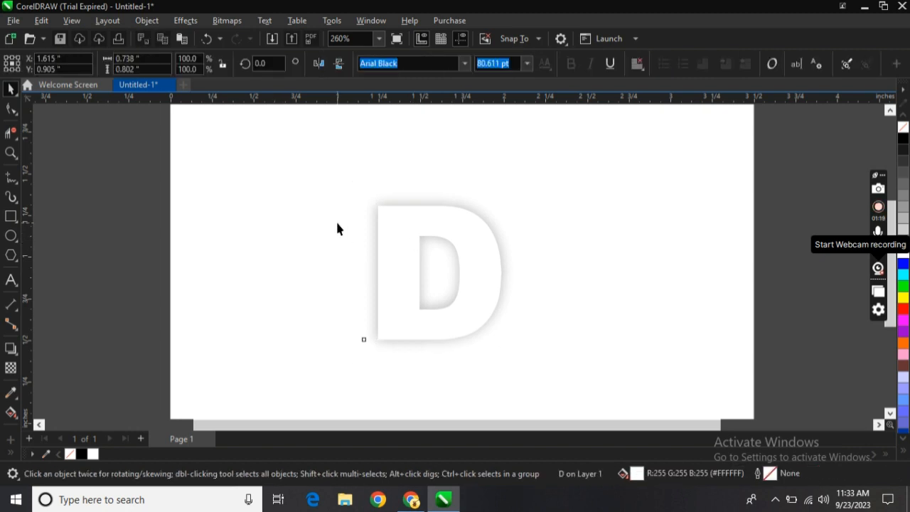
click(390, 315)
click(268, 278)
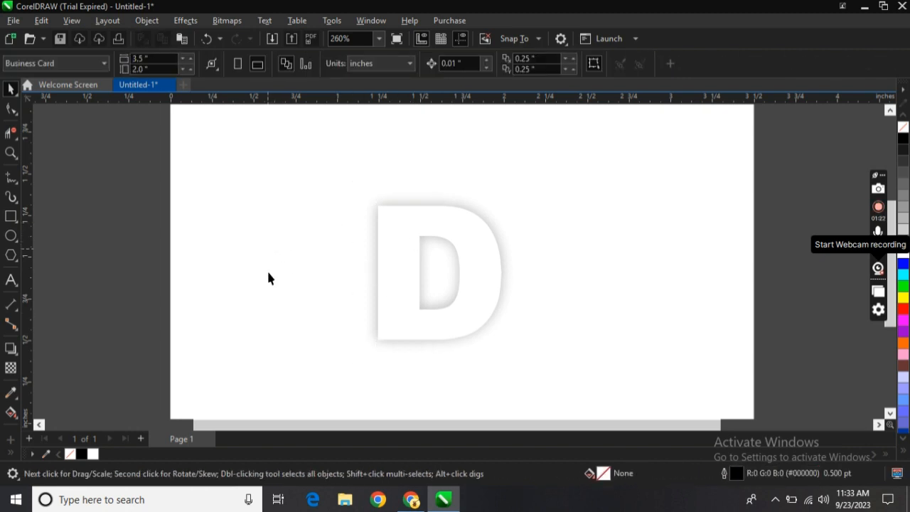
Draw a straight freehand line about 0.93 inches long, sloping down across the upper part of the letter D.
click(12, 177)
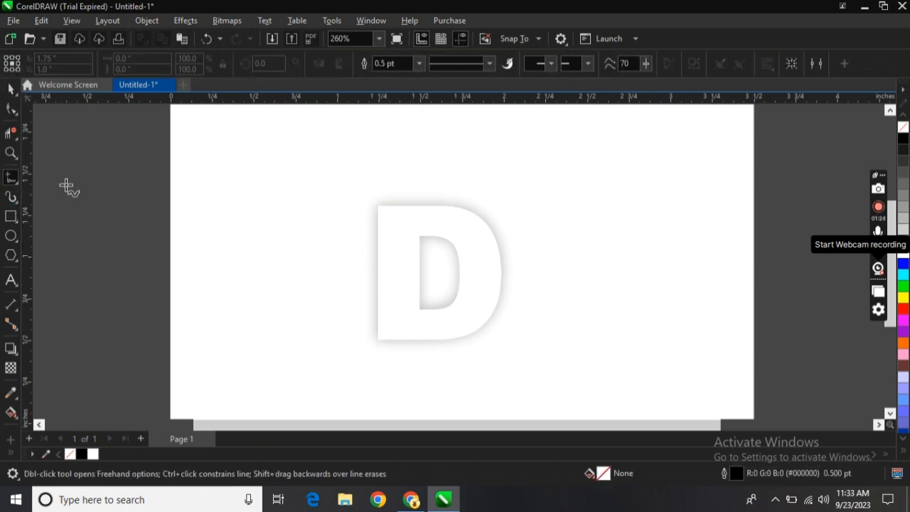
click(382, 165)
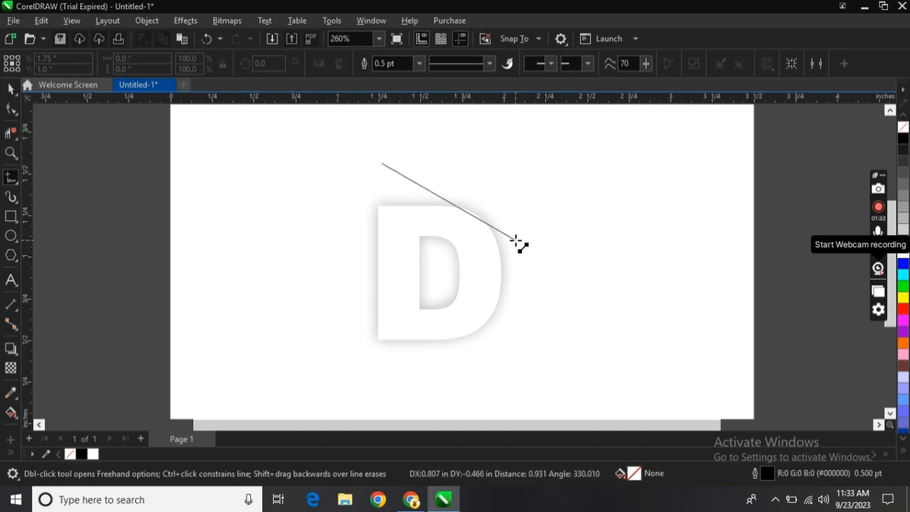
click(517, 242)
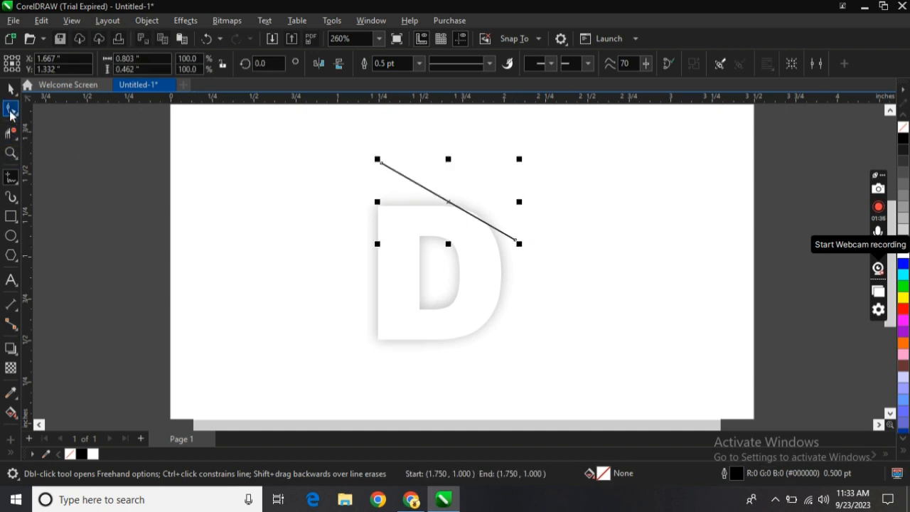
Convert the sloping line to a curve and adjust its end node and handles into a smooth S-shape.
click(11, 108)
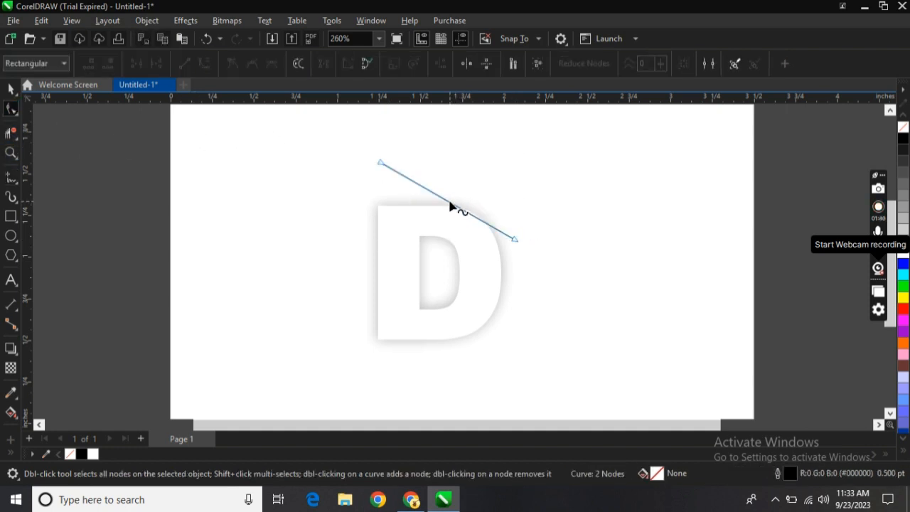
click(448, 204)
click(205, 67)
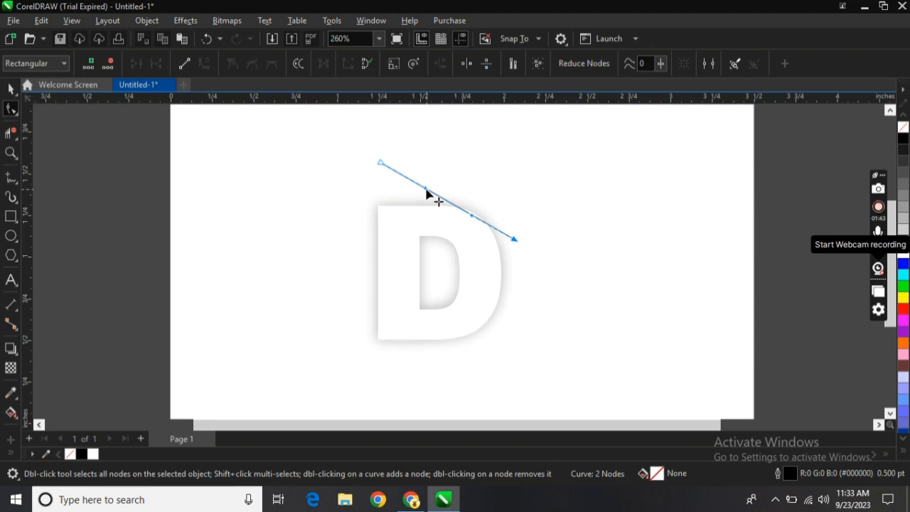
drag(474, 220, 404, 207)
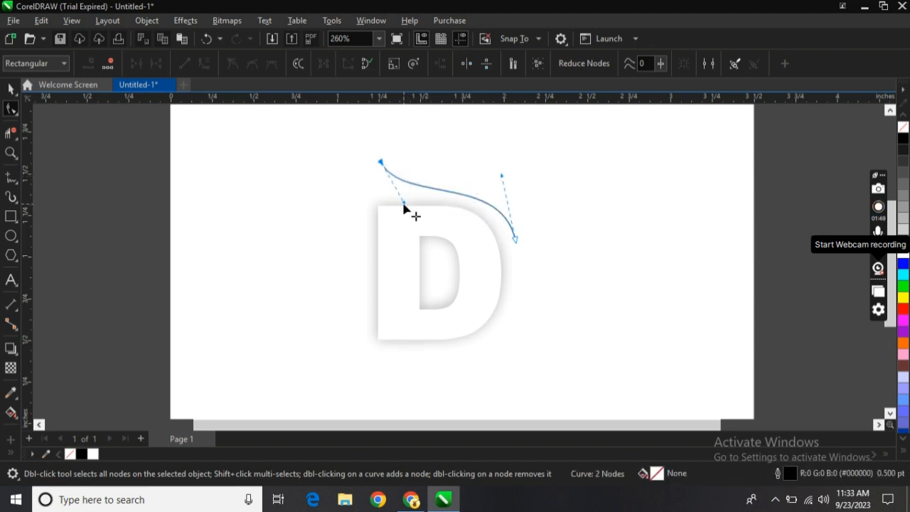
mouse_move(517, 242)
mouse_down()
mouse_move(519, 254)
mouse_move(515, 247)
mouse_up()
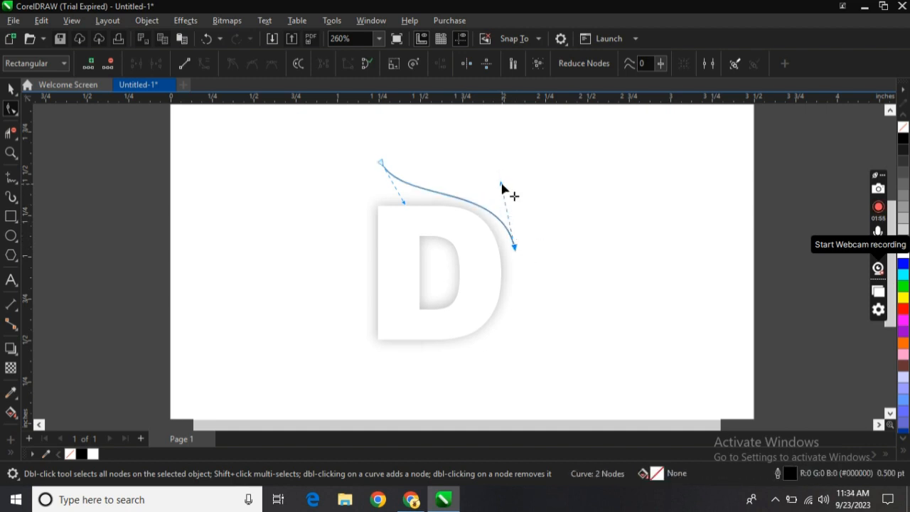
drag(501, 184, 509, 177)
drag(407, 203, 399, 205)
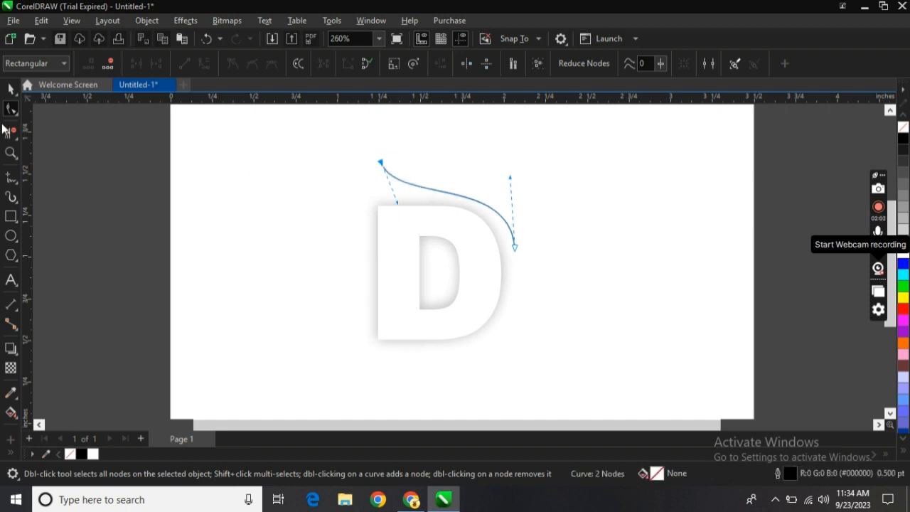
Close the S-shaped curve with a straight freehand line between its two end points.
click(10, 178)
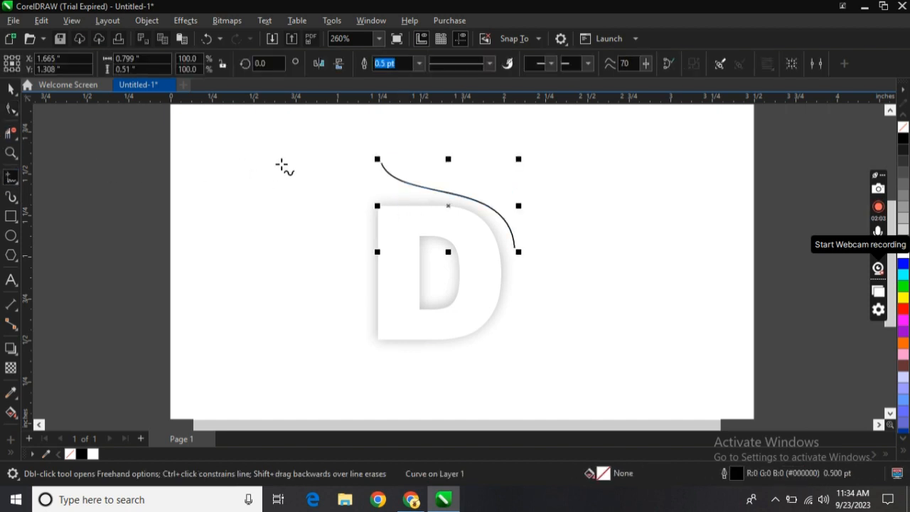
click(378, 160)
click(518, 251)
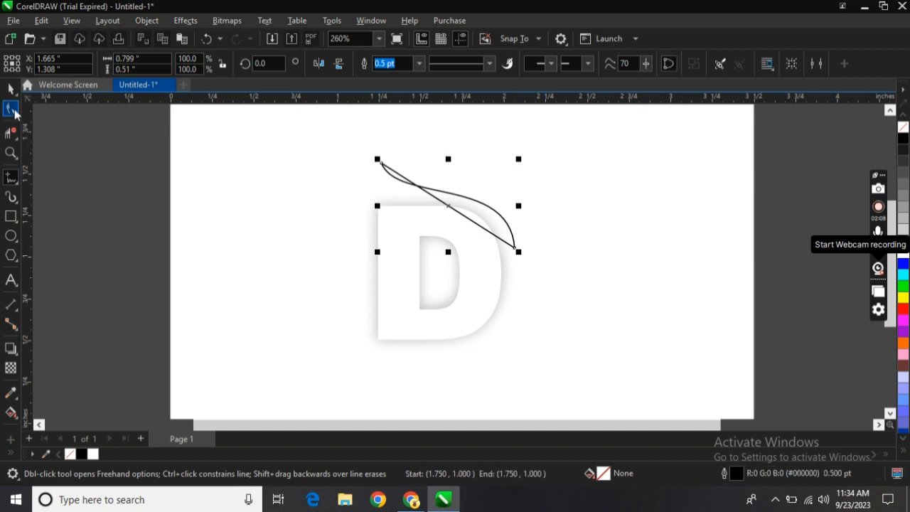
Bend the straight closing edge downward with its node handles so that the outline forms a leaf shape.
click(11, 109)
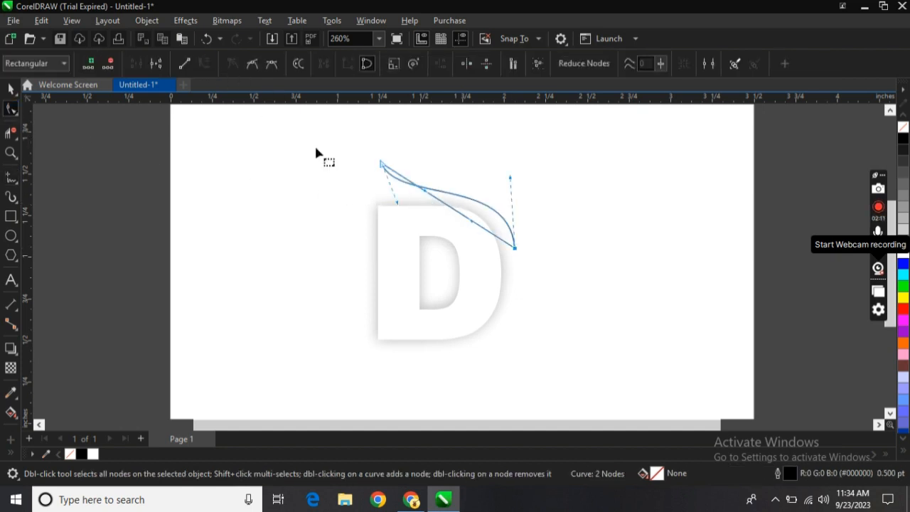
drag(426, 193, 372, 258)
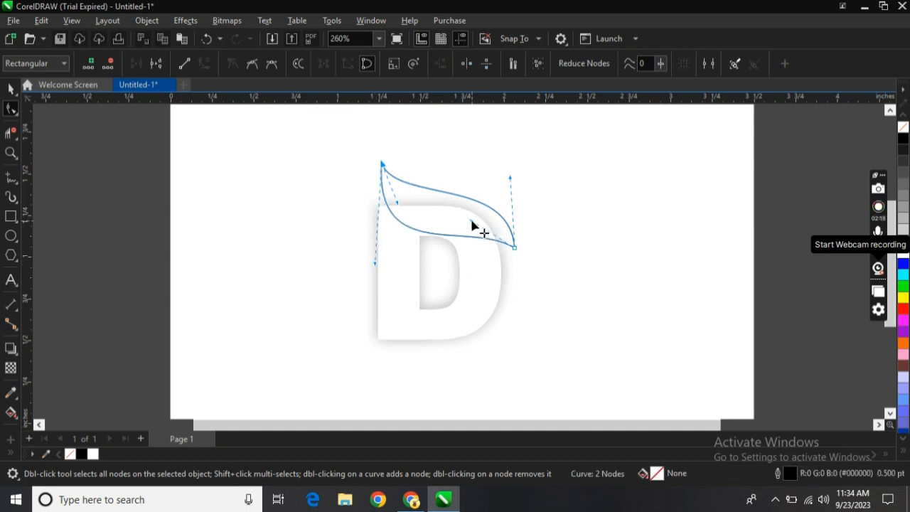
drag(480, 217, 474, 212)
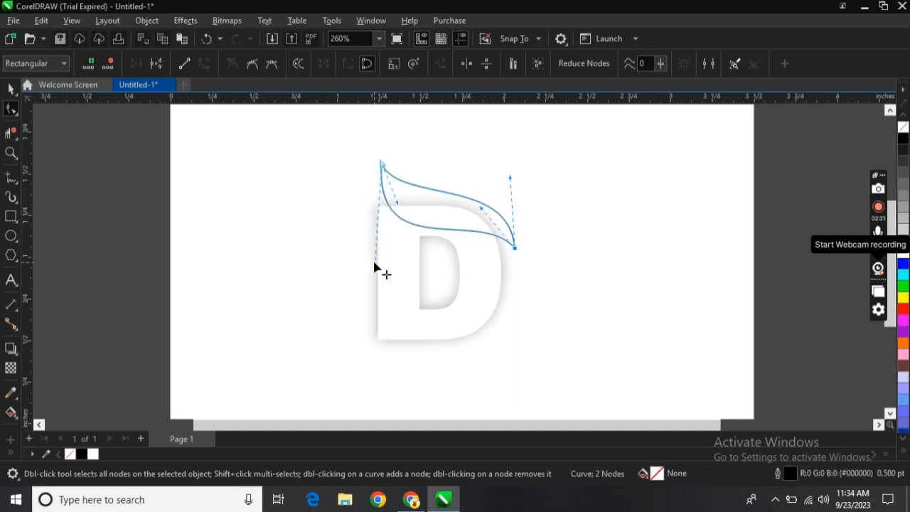
mouse_move(376, 264)
mouse_down()
mouse_move(373, 240)
mouse_move(382, 234)
mouse_move(374, 253)
mouse_up()
mouse_move(488, 214)
mouse_down()
mouse_move(497, 206)
mouse_move(488, 210)
mouse_up()
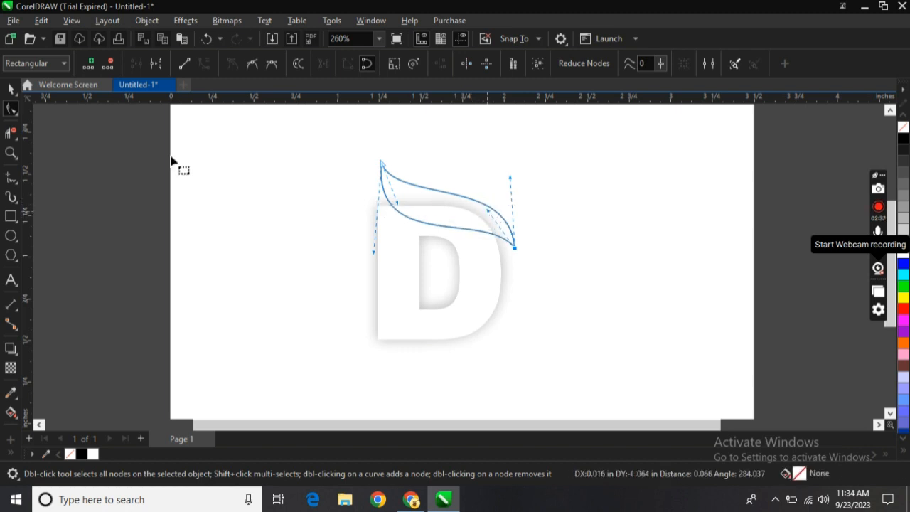
Rotate the leaf shape by about 180.6° and move it to the empty area right of the letter D.
click(12, 89)
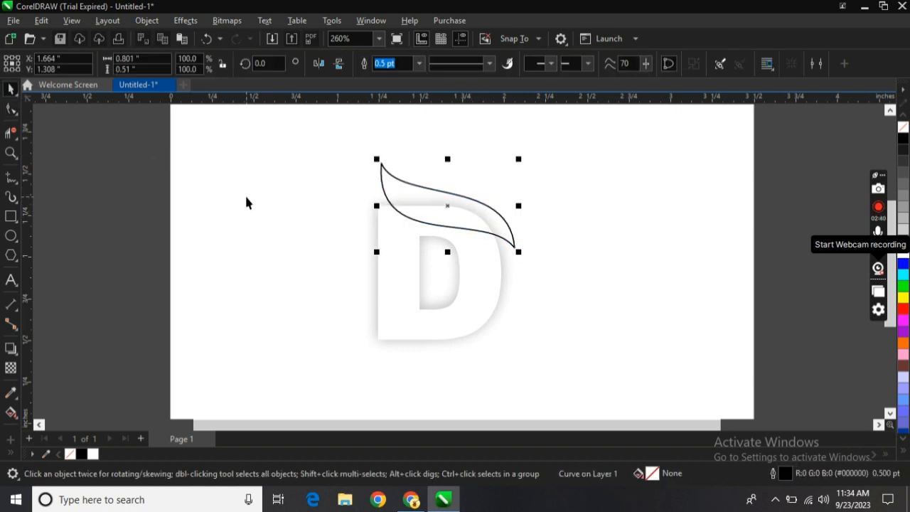
click(447, 205)
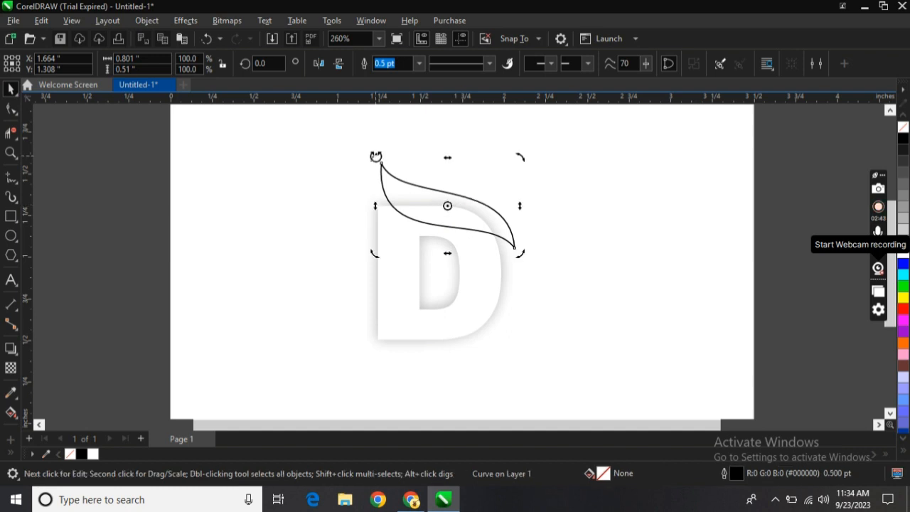
drag(377, 156, 525, 254)
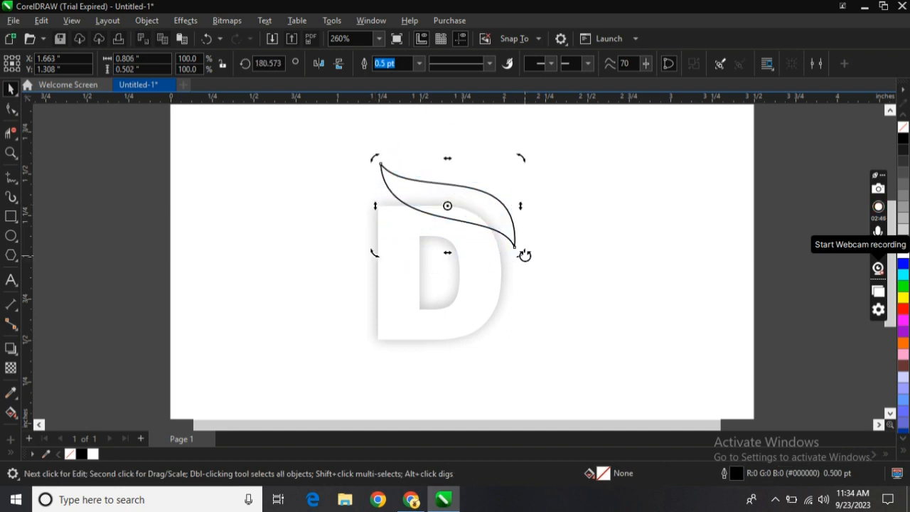
click(562, 236)
click(445, 206)
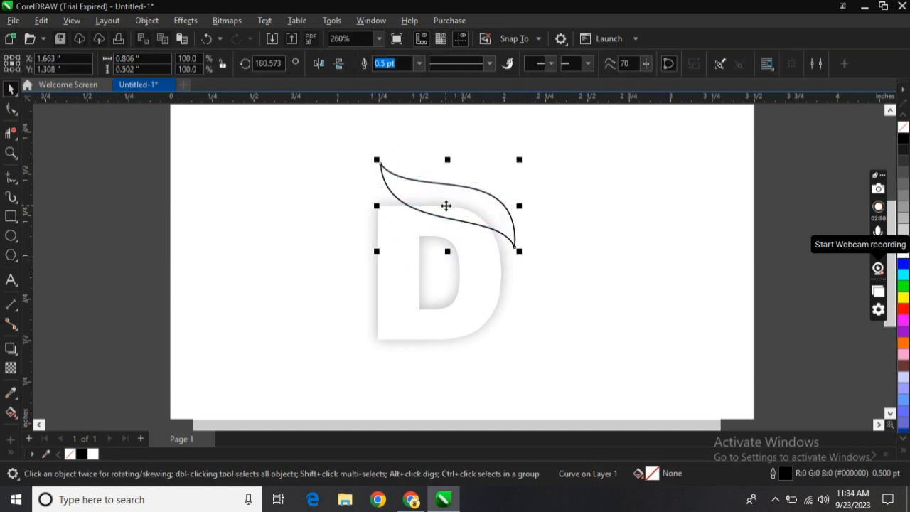
drag(445, 206, 629, 220)
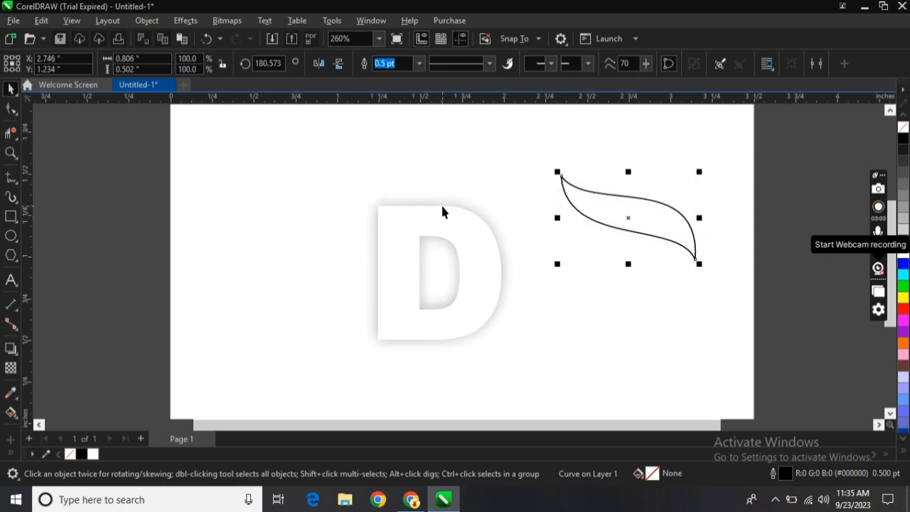
Draw a short slanted freehand line, about 0.11 by 0.2 inches, across the leaf shape near its upper-left tip.
click(16, 173)
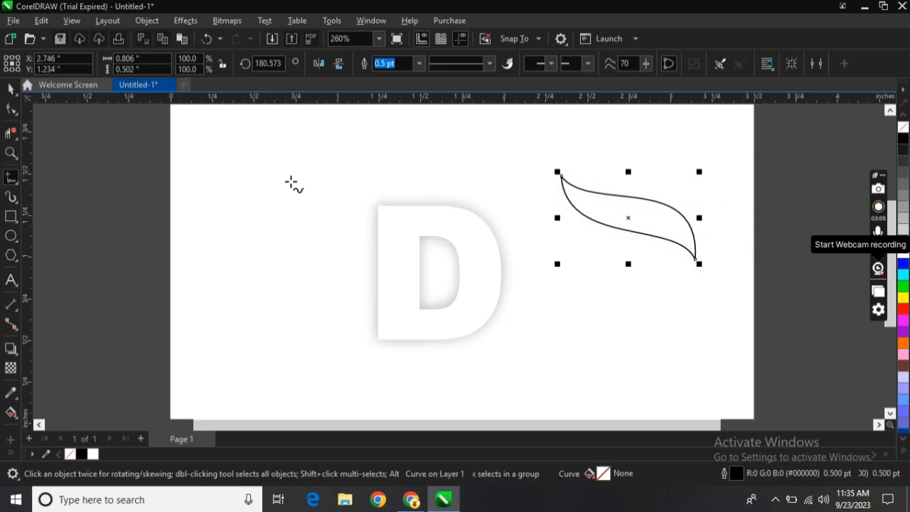
click(581, 189)
click(598, 222)
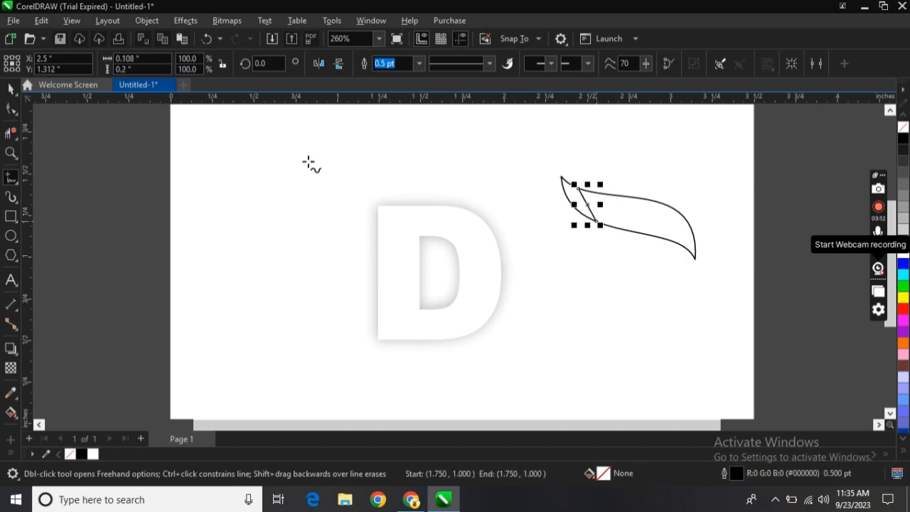
Bend the short line near the leaf's upper-left tip into a curve bowing toward the tip.
click(11, 108)
click(597, 221)
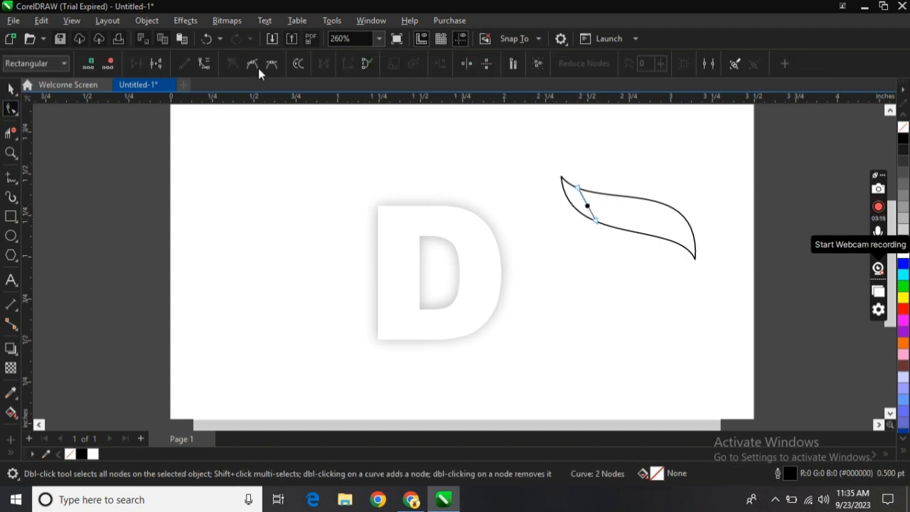
mouse_move(593, 209)
mouse_down()
mouse_move(583, 197)
mouse_move(590, 219)
mouse_up()
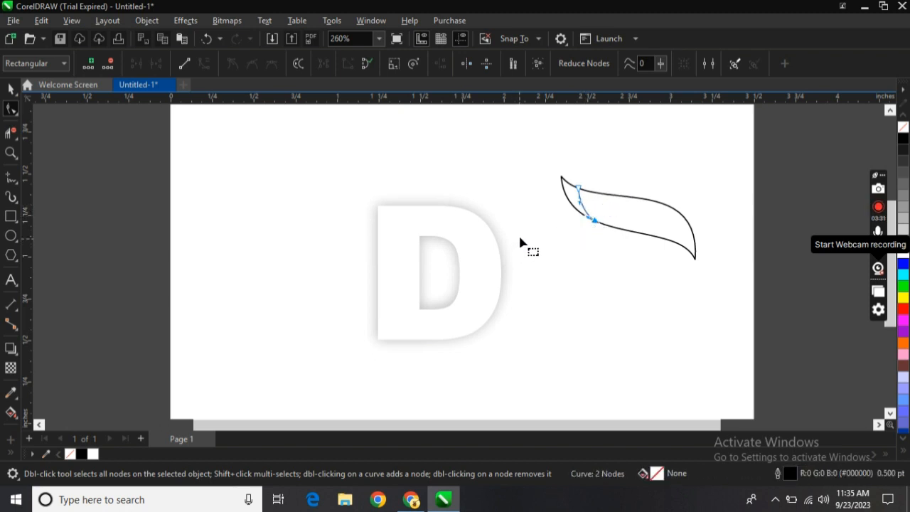
click(11, 87)
click(304, 177)
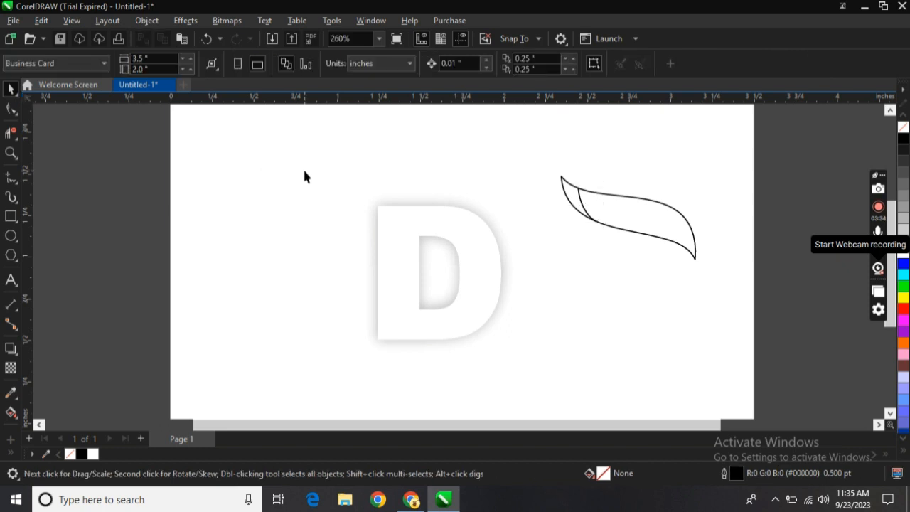
Draw a second freehand line, about 0.11 by 0.21 inches, across the leaf right of the first curve and bend it to match.
click(11, 196)
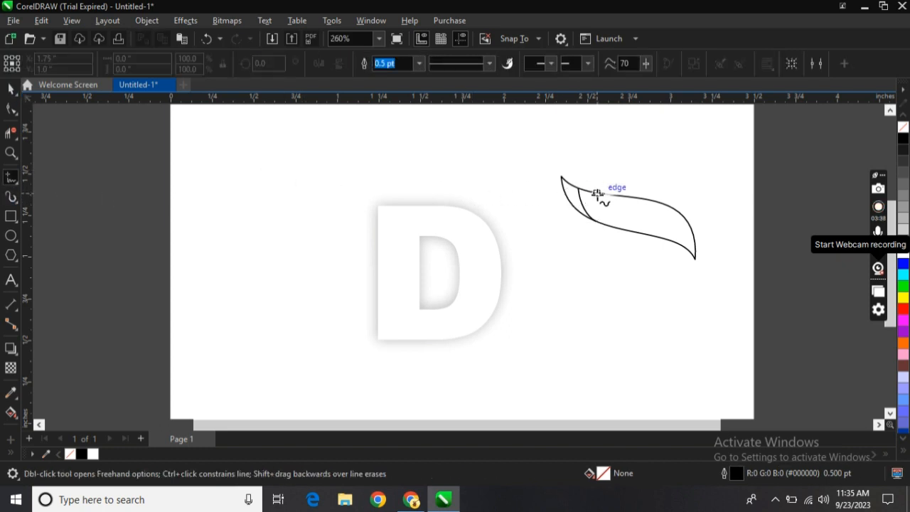
drag(597, 194, 619, 229)
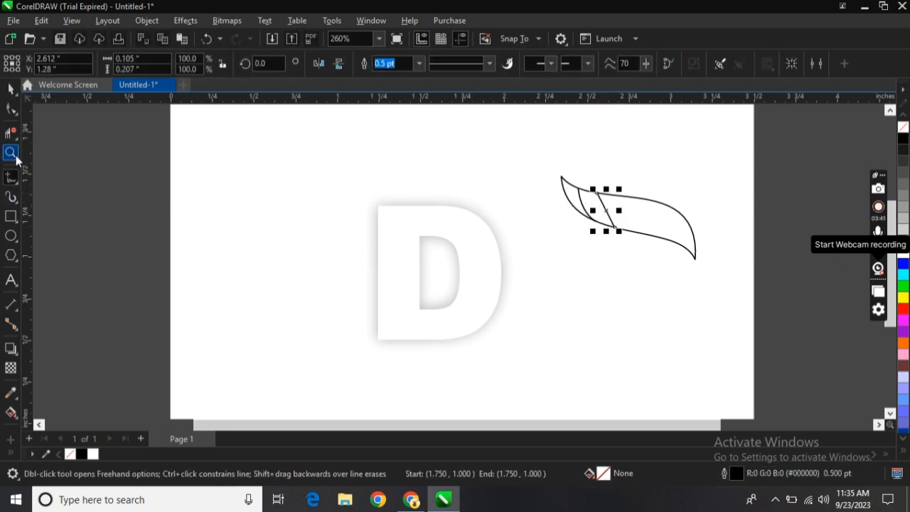
click(10, 108)
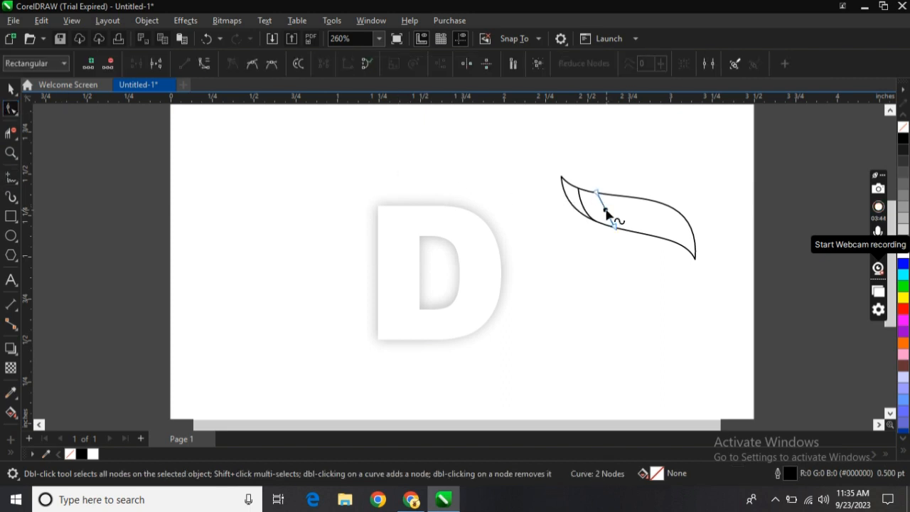
click(204, 63)
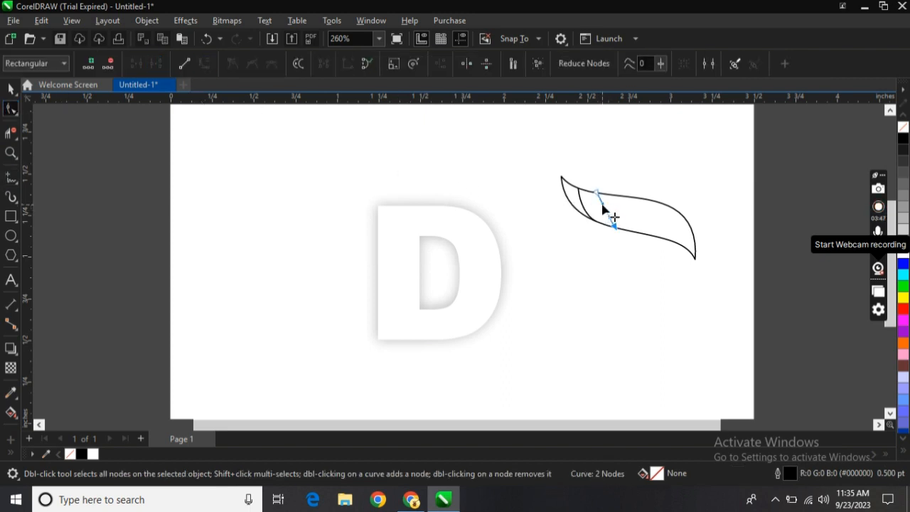
drag(602, 206, 610, 228)
click(10, 87)
click(281, 194)
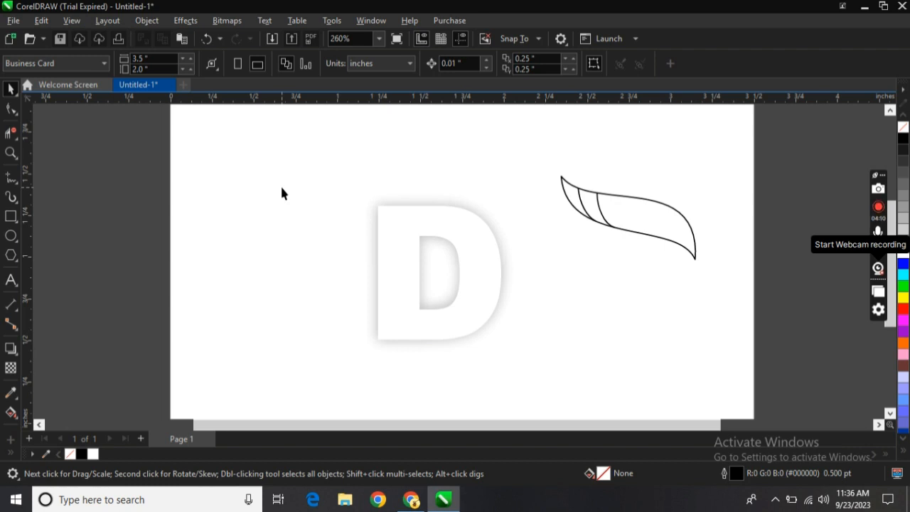
Move the leaf outline together with its two dividing curves slightly up and to the right.
click(646, 215)
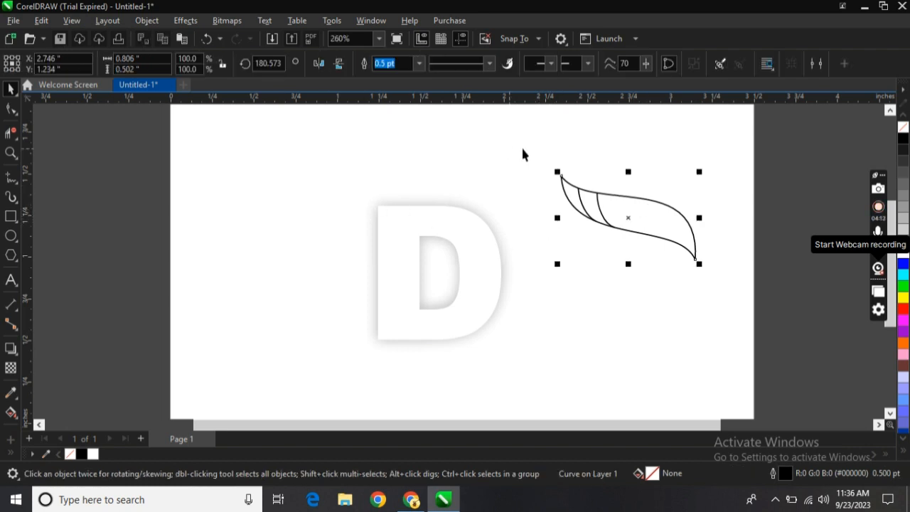
drag(532, 147, 720, 282)
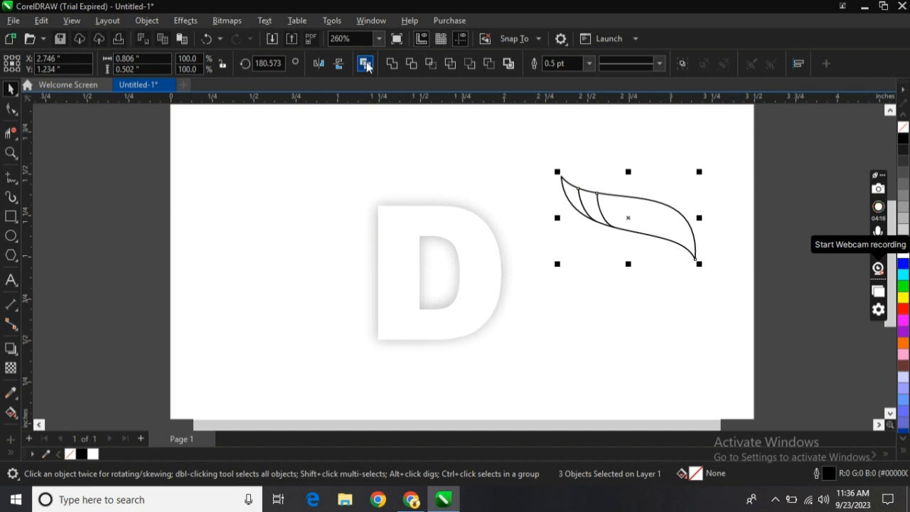
click(556, 148)
drag(660, 234, 678, 211)
click(677, 296)
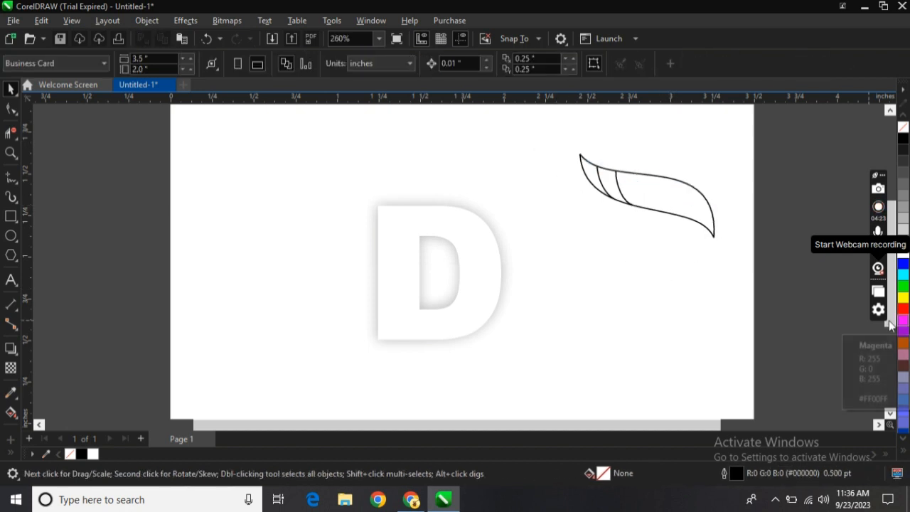
Smart Fill the leaf's three sections with blue-gray (C:40 M:20 Y:0 K:40) and no outline.
click(10, 413)
click(47, 419)
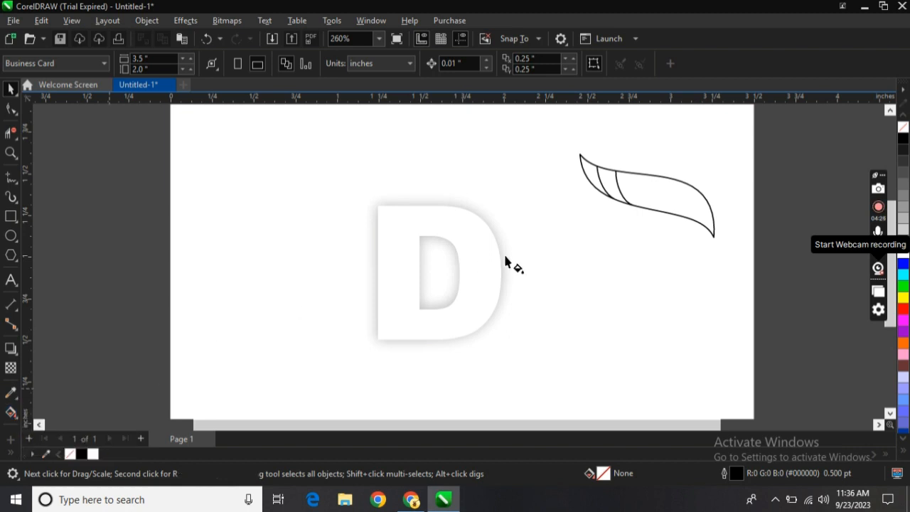
click(673, 204)
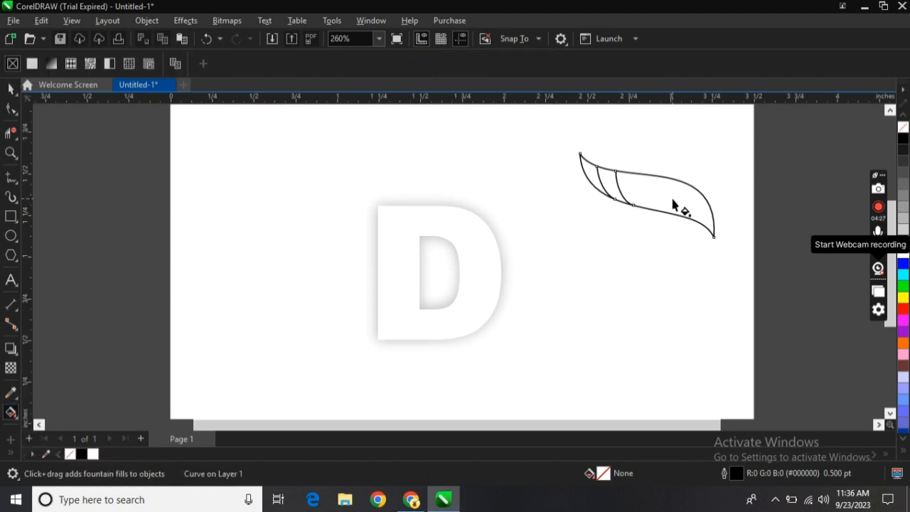
click(11, 413)
click(48, 426)
click(675, 208)
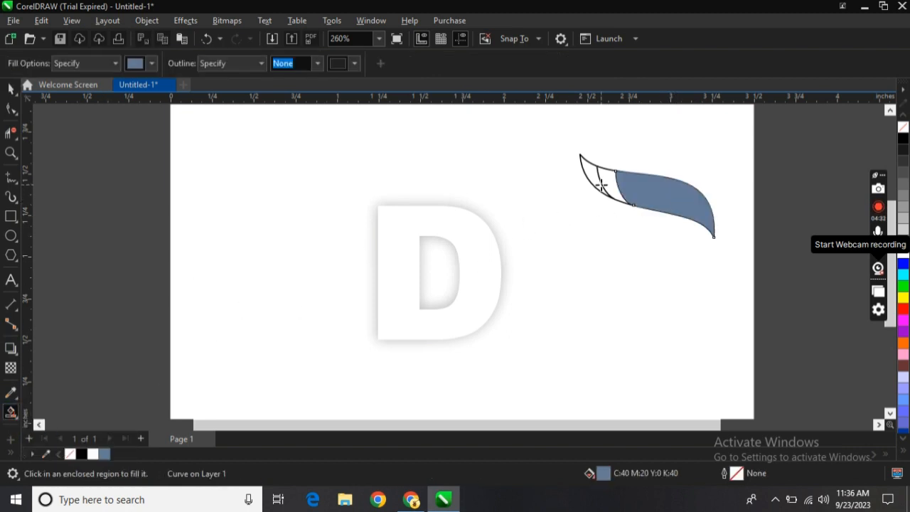
click(608, 182)
click(592, 173)
click(11, 88)
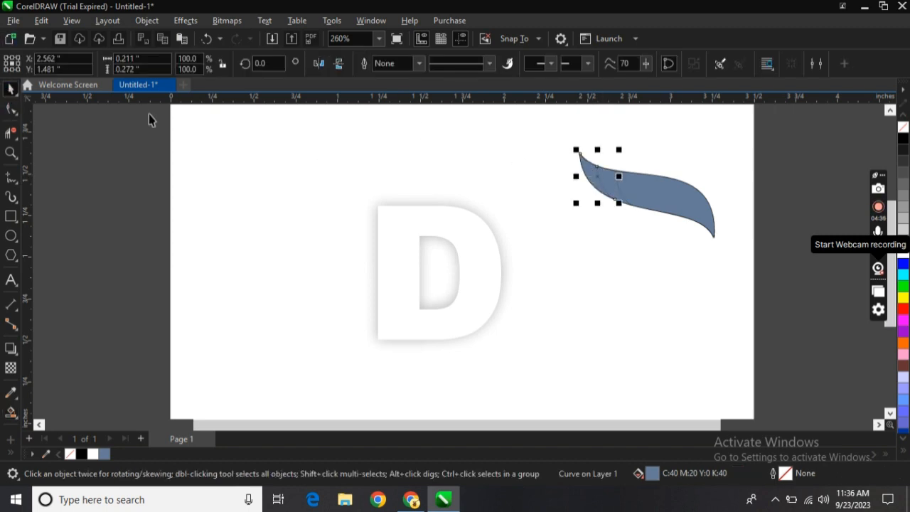
Give the large leaf section a fountain fill from purple near the dividing curve to magenta at the far end.
click(693, 201)
click(11, 412)
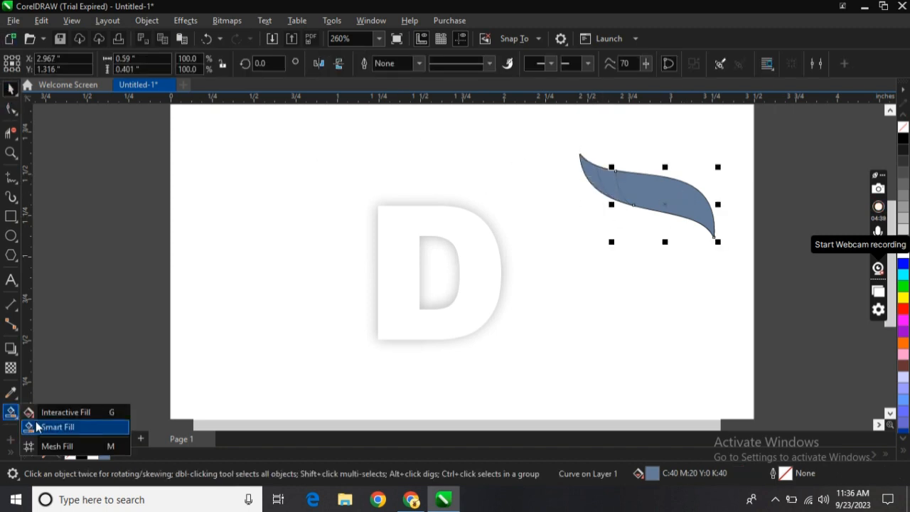
click(49, 416)
click(51, 63)
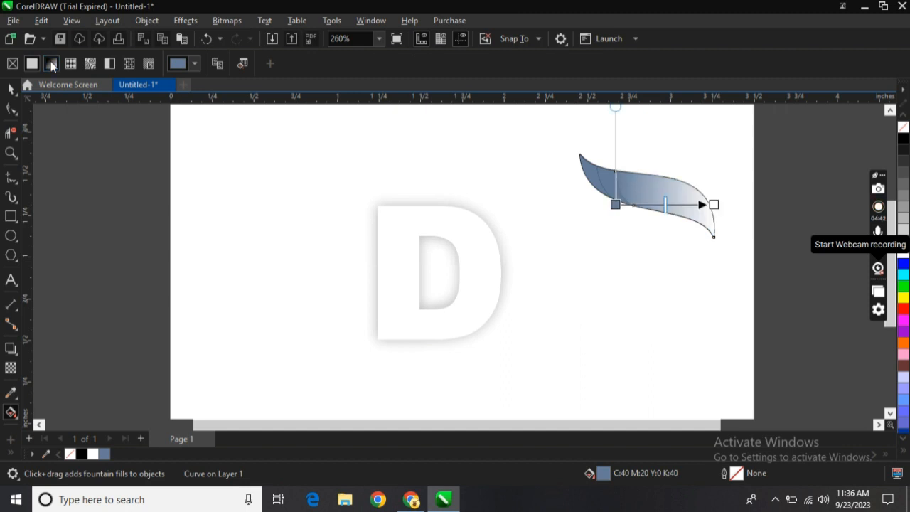
drag(615, 202, 627, 187)
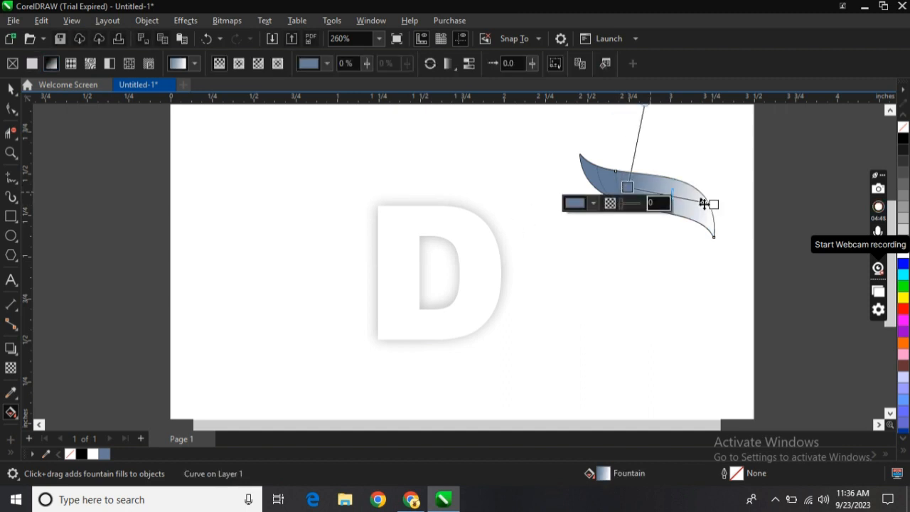
drag(905, 328, 637, 203)
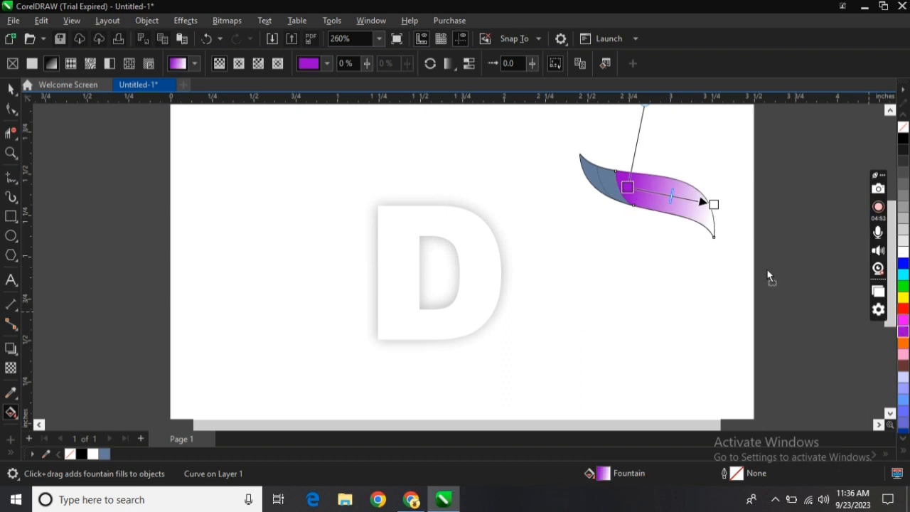
drag(714, 206, 712, 204)
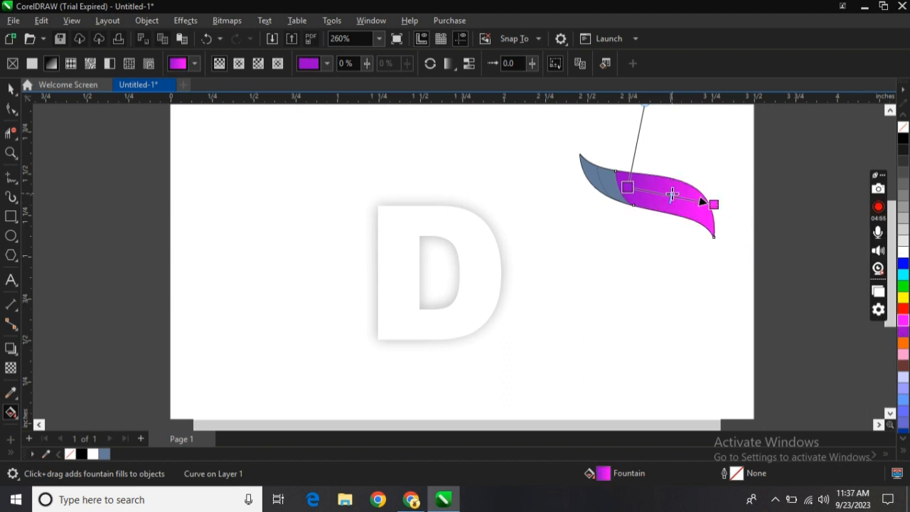
Give the middle leaf section a purple-to-magenta fountain fill and shift its midpoint slightly toward the purple end.
click(616, 187)
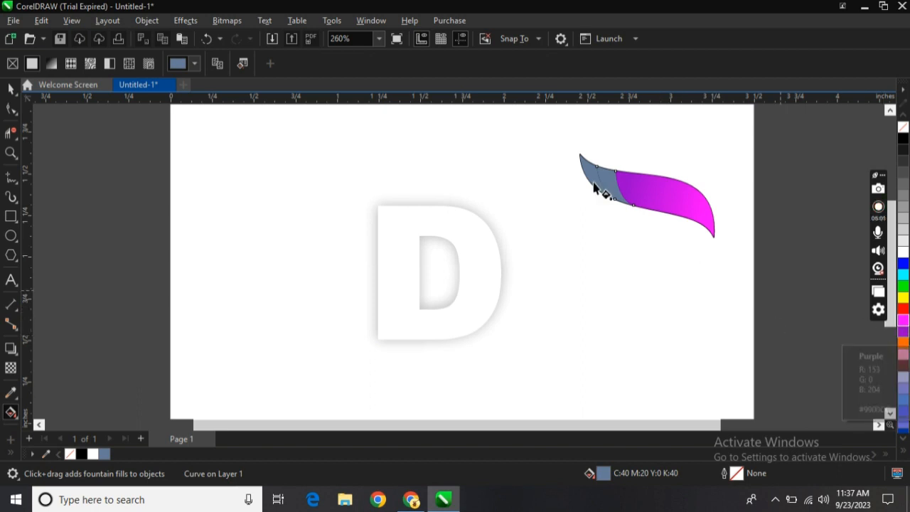
click(51, 63)
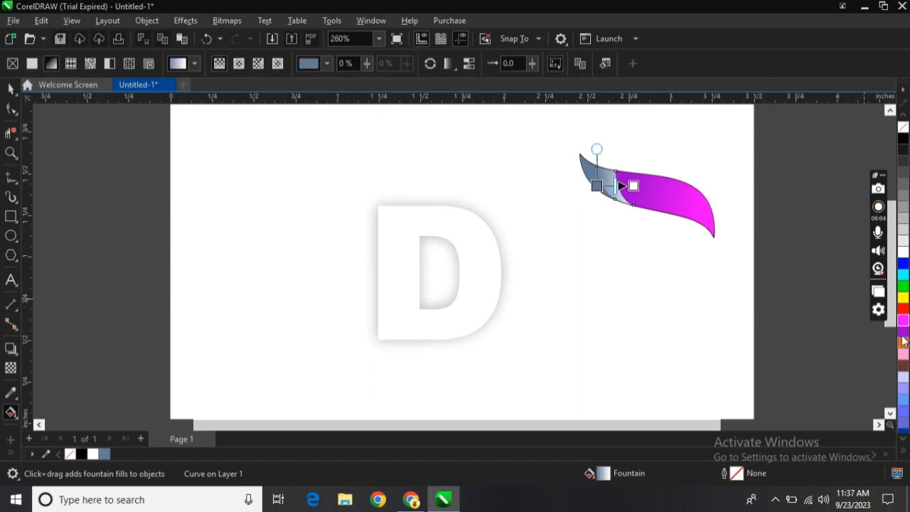
drag(904, 342, 597, 186)
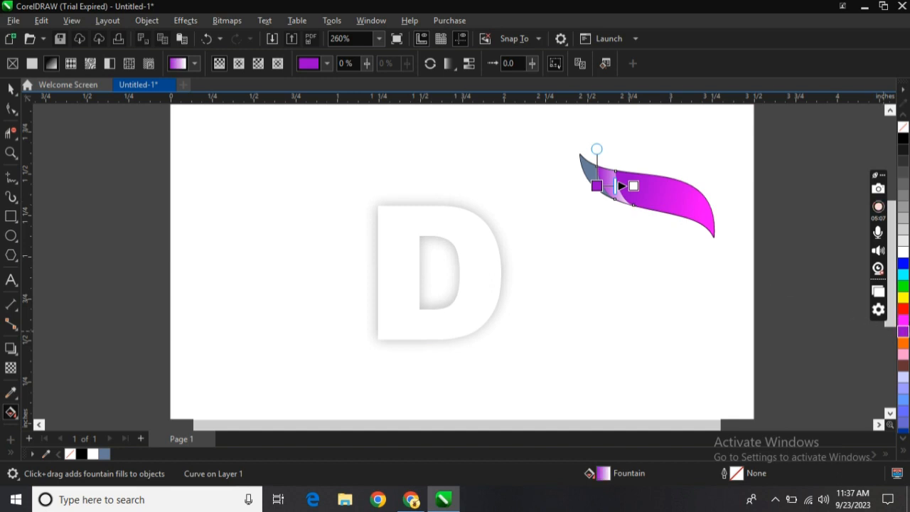
drag(904, 325, 633, 186)
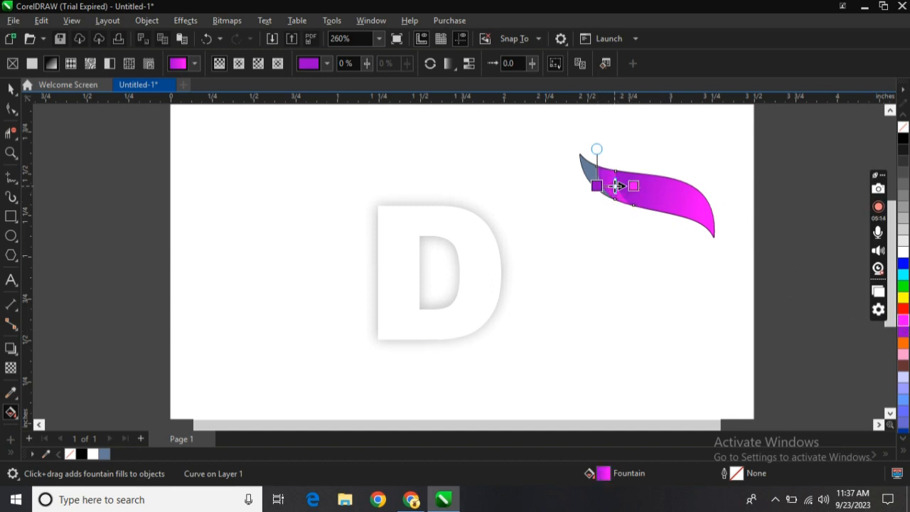
drag(613, 196, 611, 196)
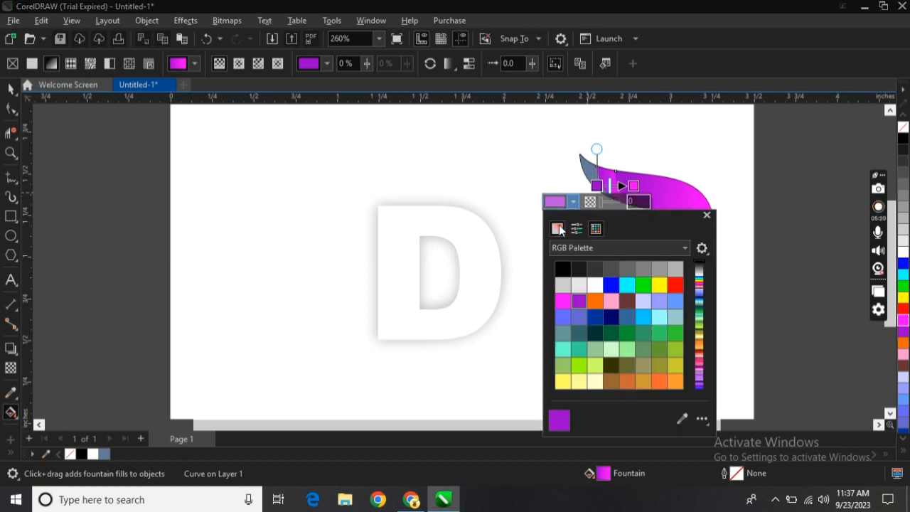
click(556, 228)
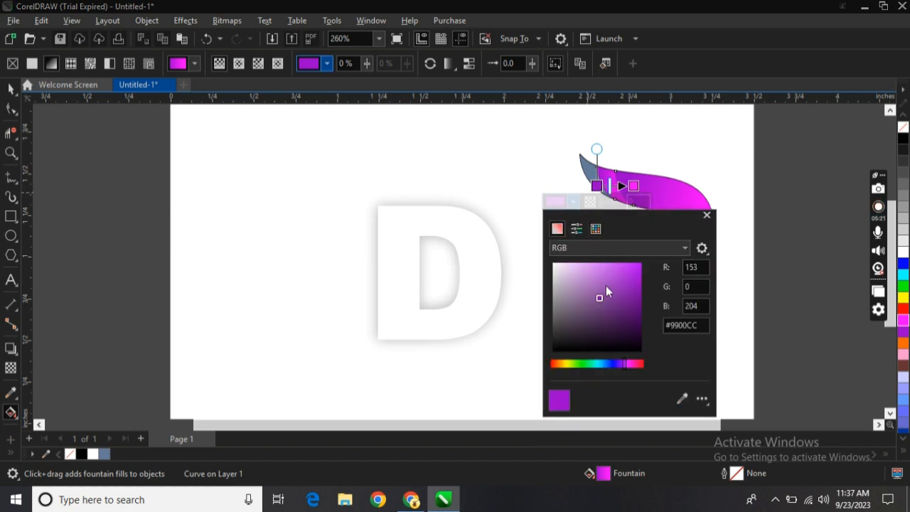
click(707, 215)
Give the leaf's tip section a purple-to-magenta fountain fill and nudge the purple start point slightly inward.
click(604, 180)
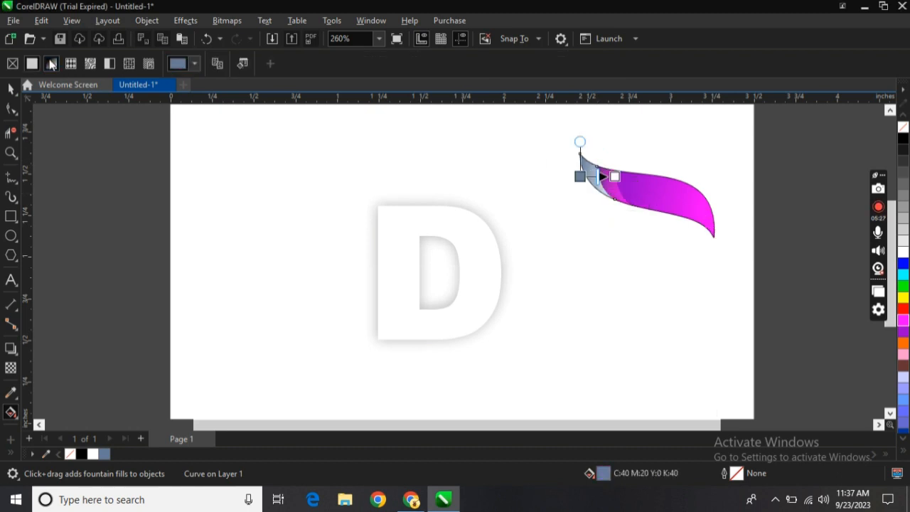
drag(905, 323, 614, 177)
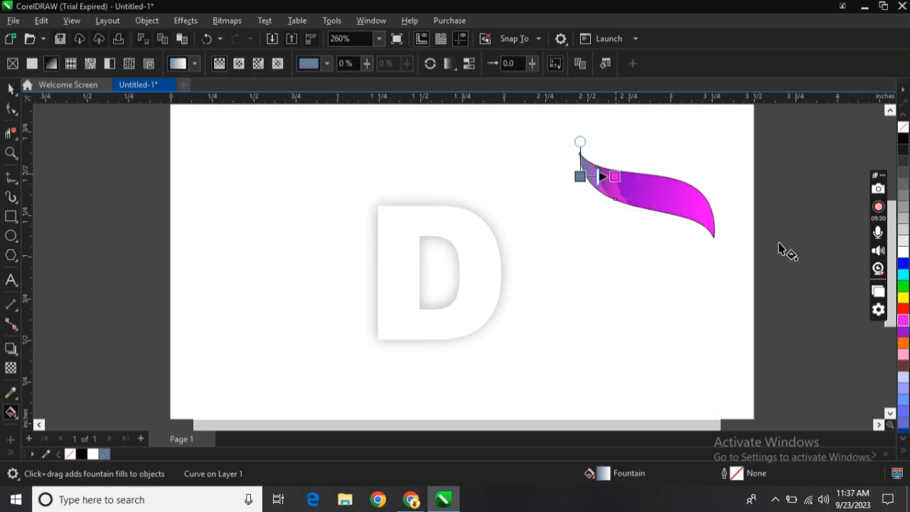
drag(903, 333, 579, 178)
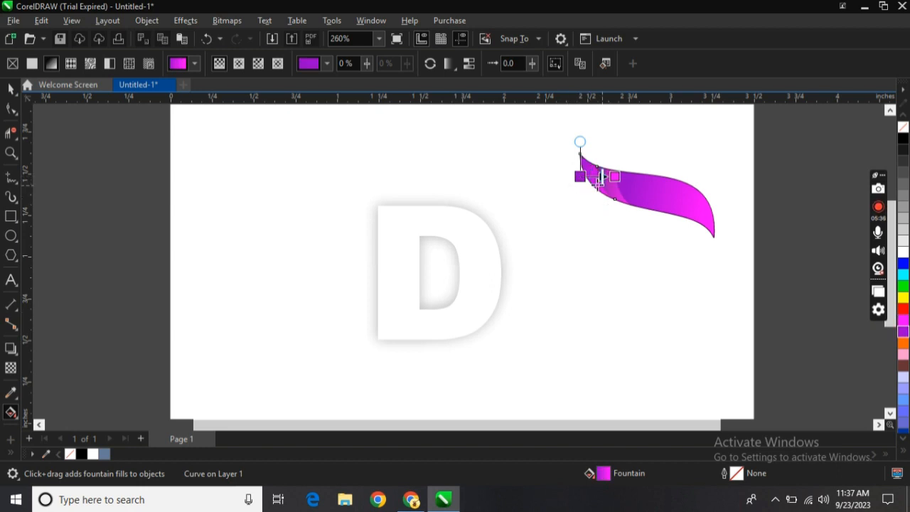
drag(580, 177, 583, 181)
Change the purple start colour of the tip section's fountain fill to the darker #8D14B5.
click(568, 197)
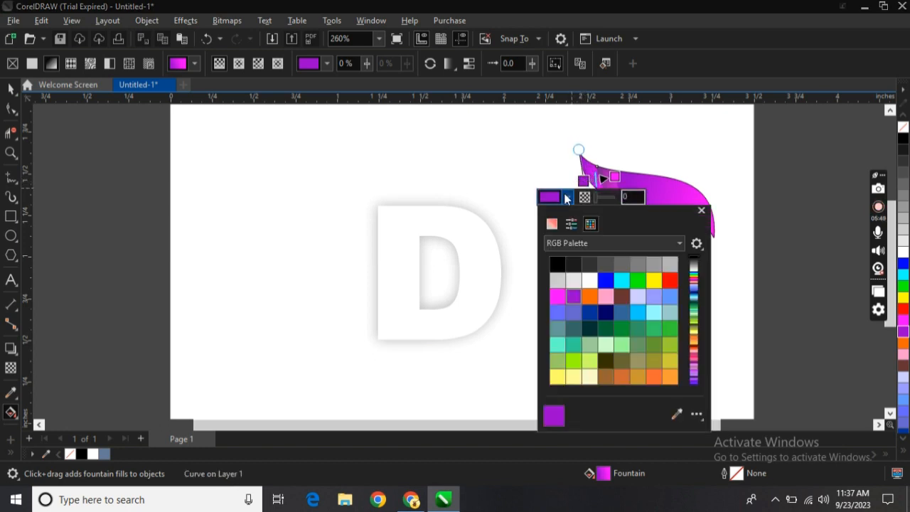
click(553, 224)
click(622, 298)
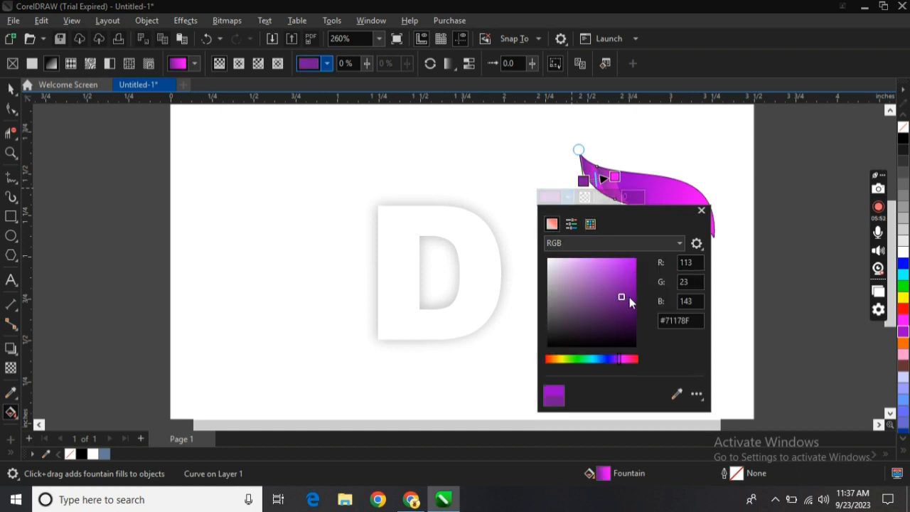
drag(622, 297, 628, 286)
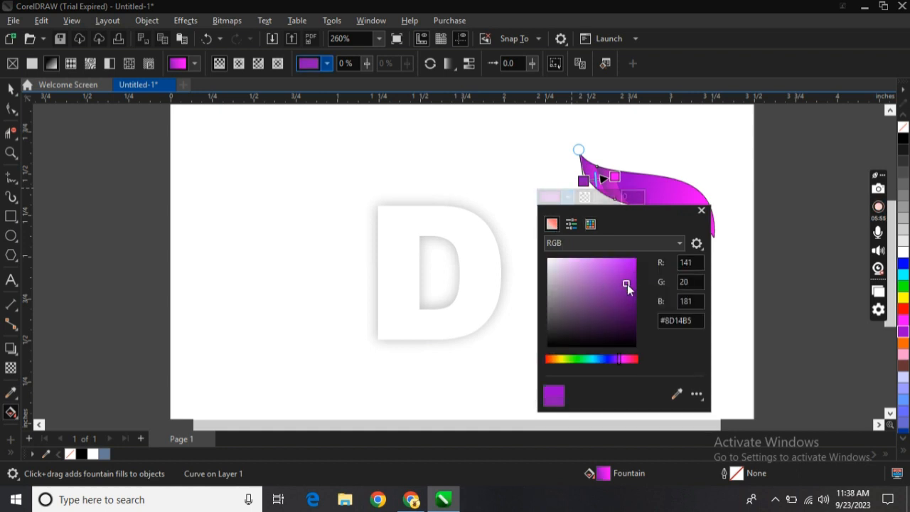
click(701, 211)
Change the purple start colour of the large leaf section's fountain fill to the darker #7F14A3.
drag(584, 181, 628, 188)
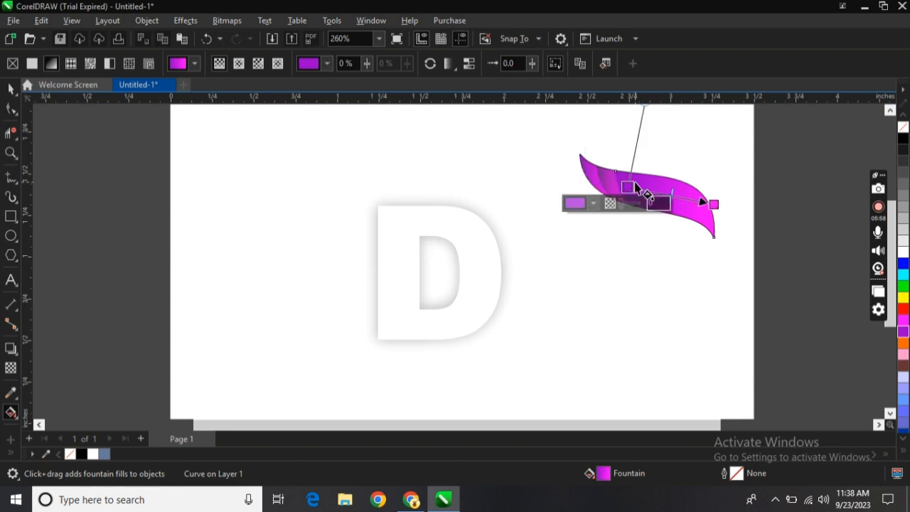
click(593, 203)
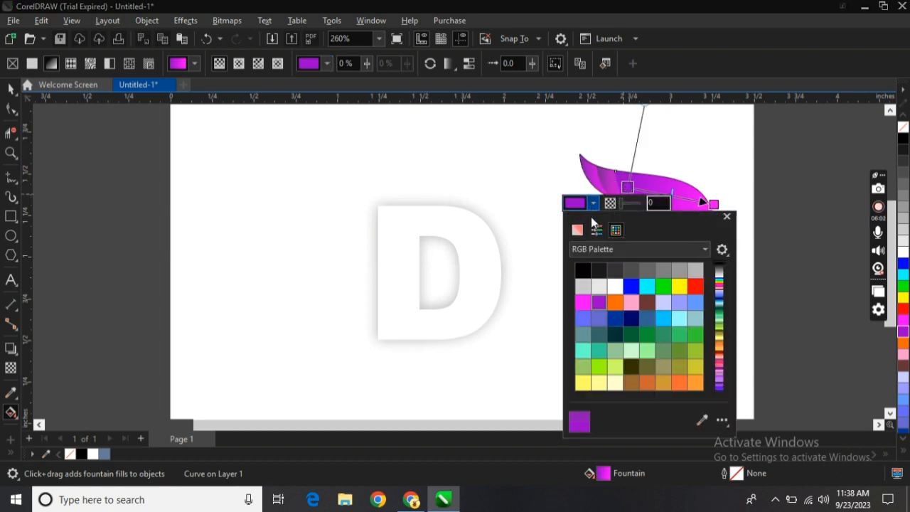
click(579, 229)
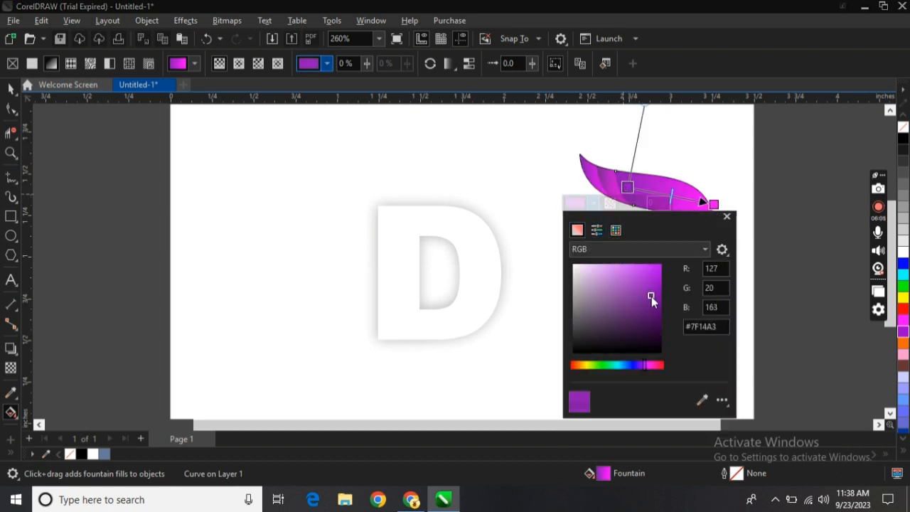
click(727, 216)
click(10, 88)
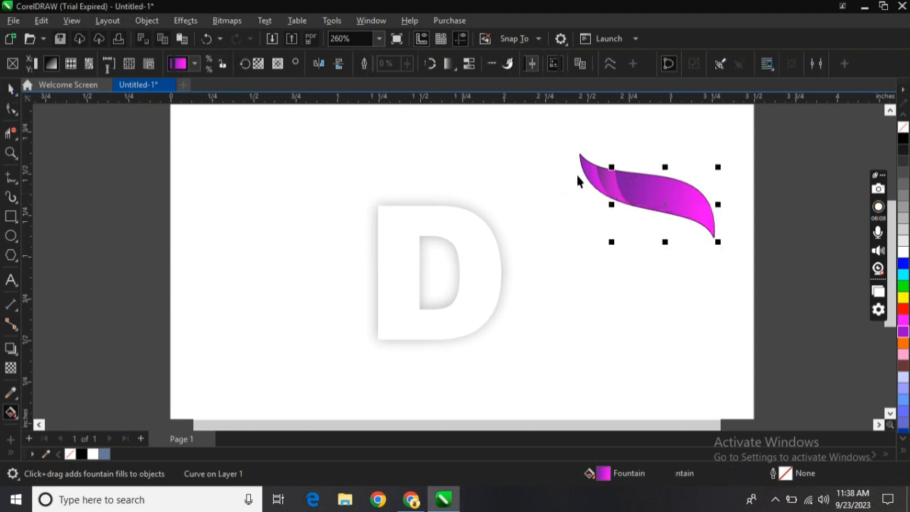
Select all the leaf sections and set their outline width to None.
click(556, 141)
drag(722, 253, 731, 257)
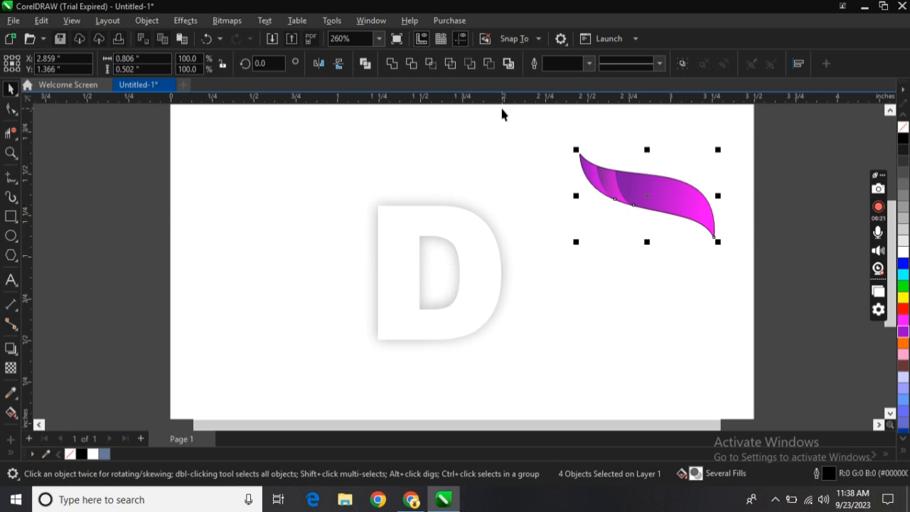
click(589, 64)
click(569, 76)
Group all the sections of the leaf into one object.
click(562, 132)
drag(562, 131, 763, 266)
right_click(630, 179)
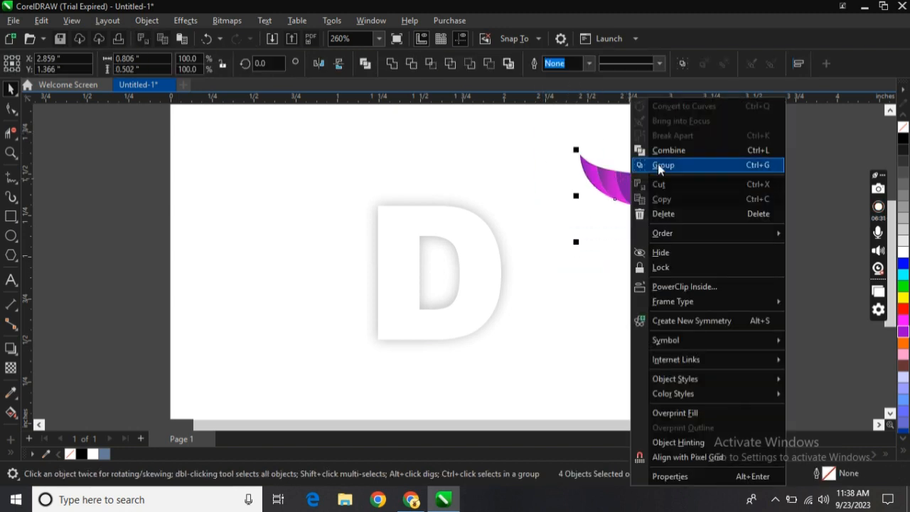
click(658, 165)
click(558, 125)
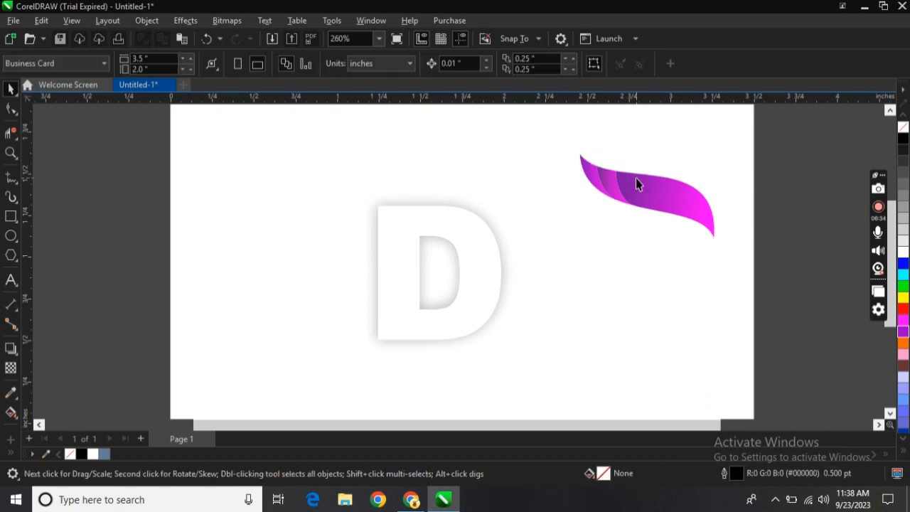
Move the grouped leaf over the top edge of the letter D and stretch its height to about 0.56 inches.
drag(636, 182, 431, 190)
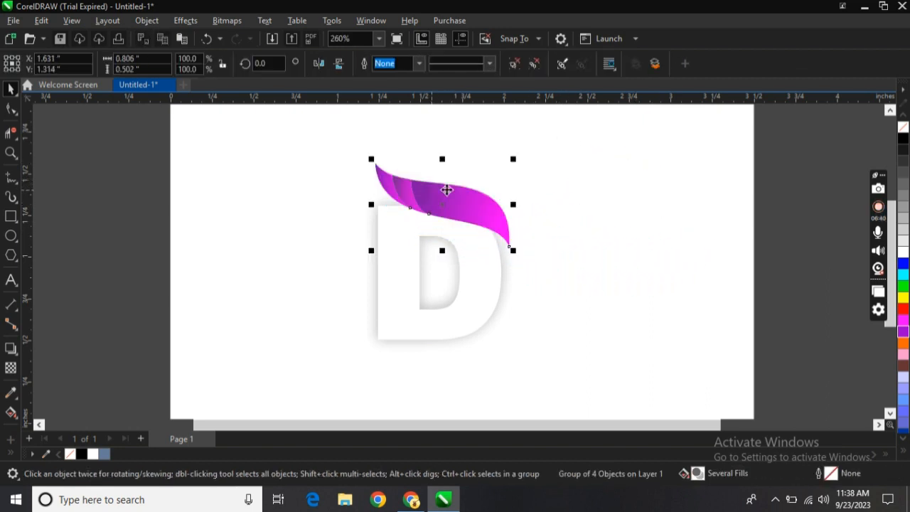
click(518, 199)
click(463, 202)
drag(442, 159, 442, 148)
drag(419, 185, 420, 186)
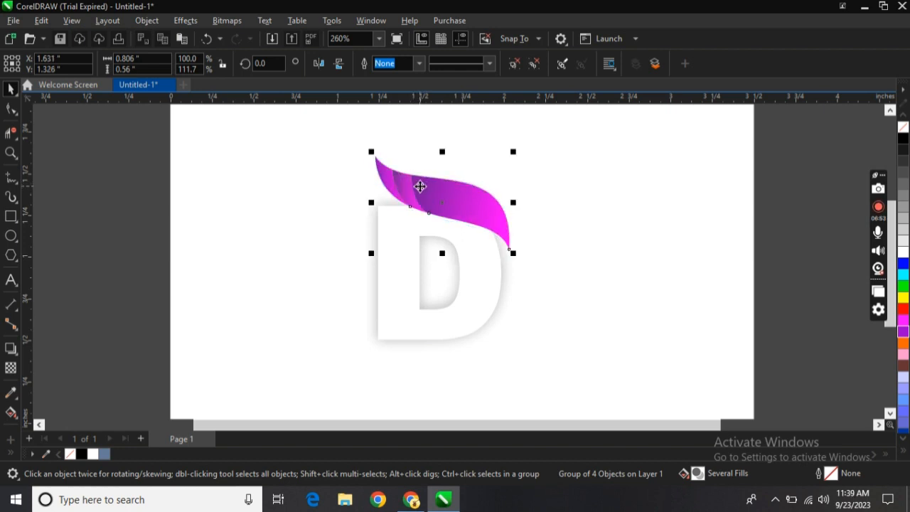
click(583, 218)
click(481, 205)
drag(482, 205, 476, 195)
click(603, 204)
click(474, 201)
click(582, 211)
Duplicate the leaf group, scale the copy to about 0.527 by 0.367 inches and place it just below the original.
click(463, 209)
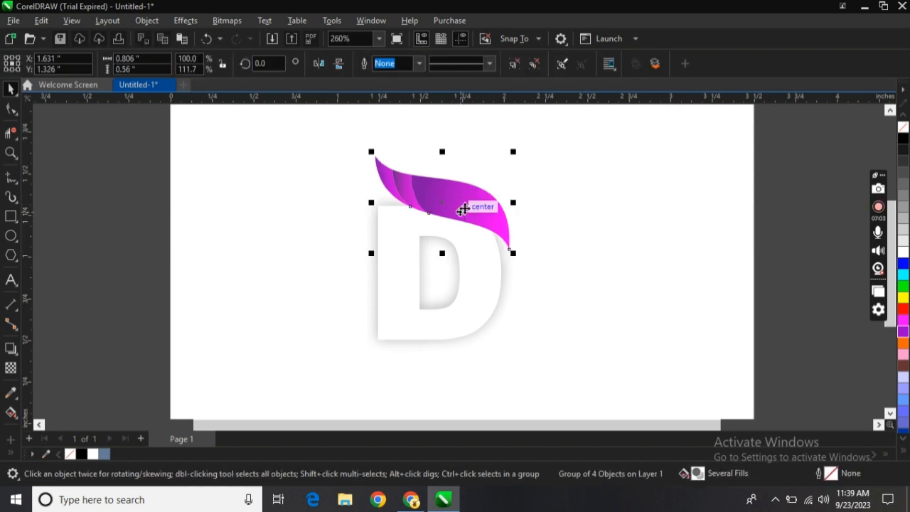
key(ctrl+d)
drag(485, 160, 474, 267)
drag(545, 320, 507, 291)
click(530, 304)
click(516, 288)
drag(481, 254, 478, 247)
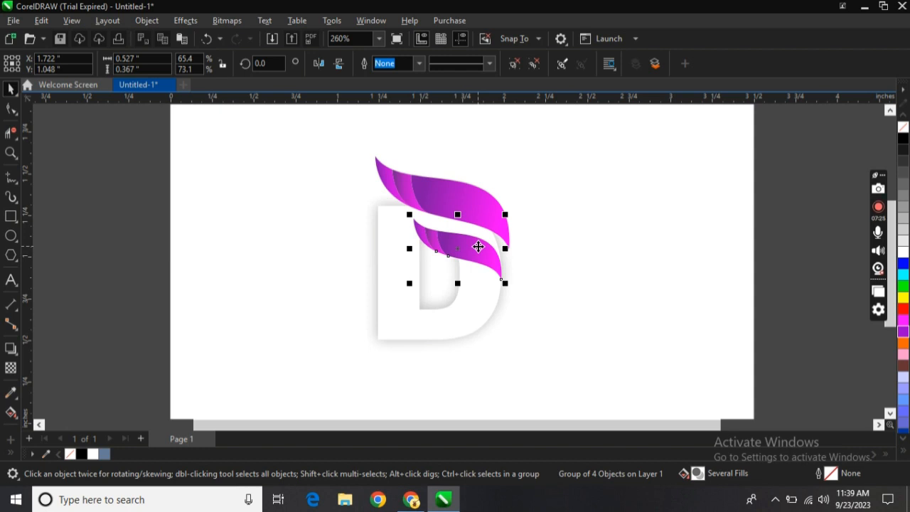
Nudge the smaller leaf copy to the right and widen it from its inner end to about 0.634 inches.
key(Right)
key(Right)
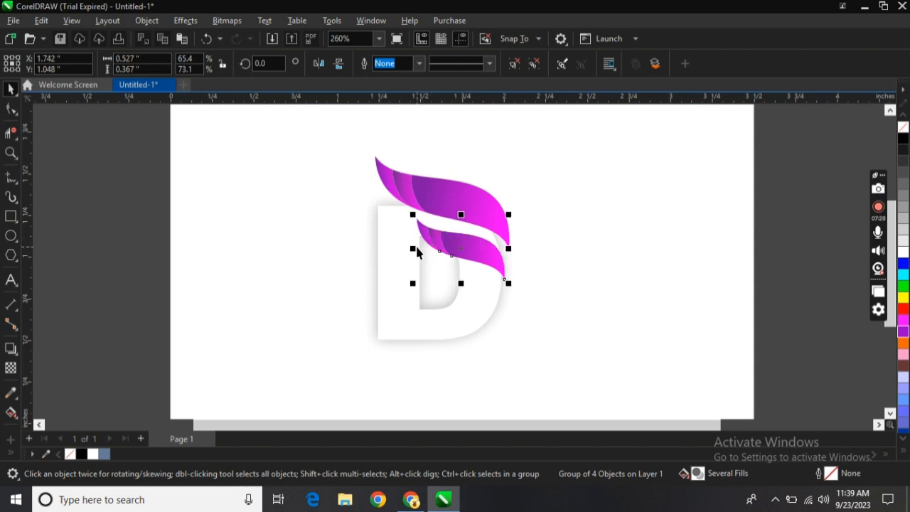
drag(414, 248, 409, 249)
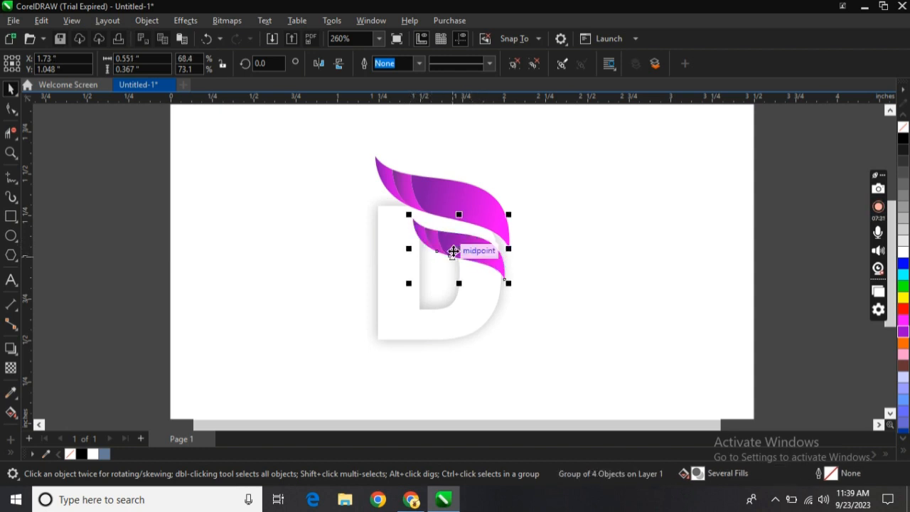
key(Right)
key(Right)
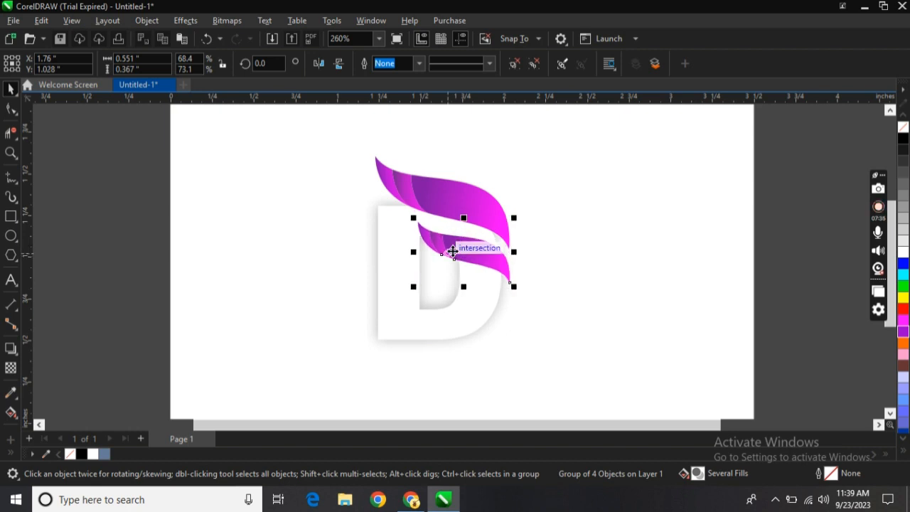
drag(413, 248, 398, 247)
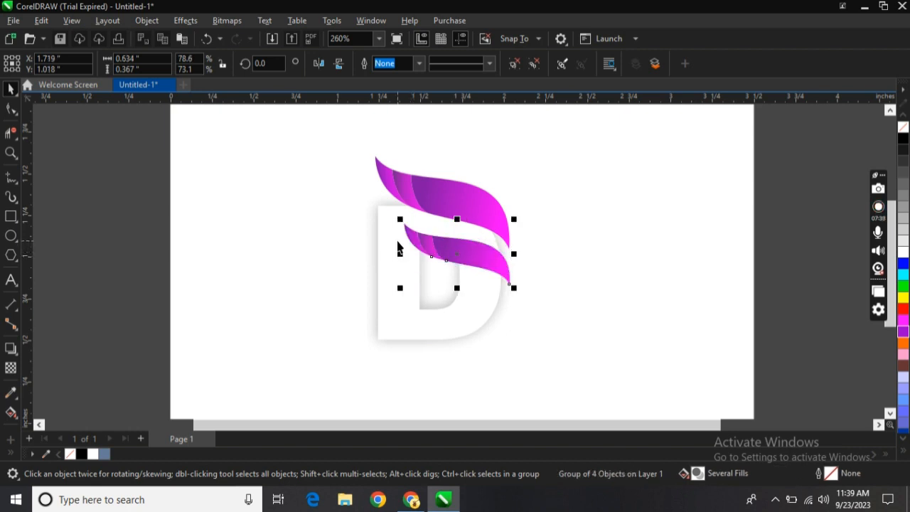
Rotate the lower leaf clockwise to about 352.5 degrees and resize it to about 0.641 by 0.486 inches.
click(473, 256)
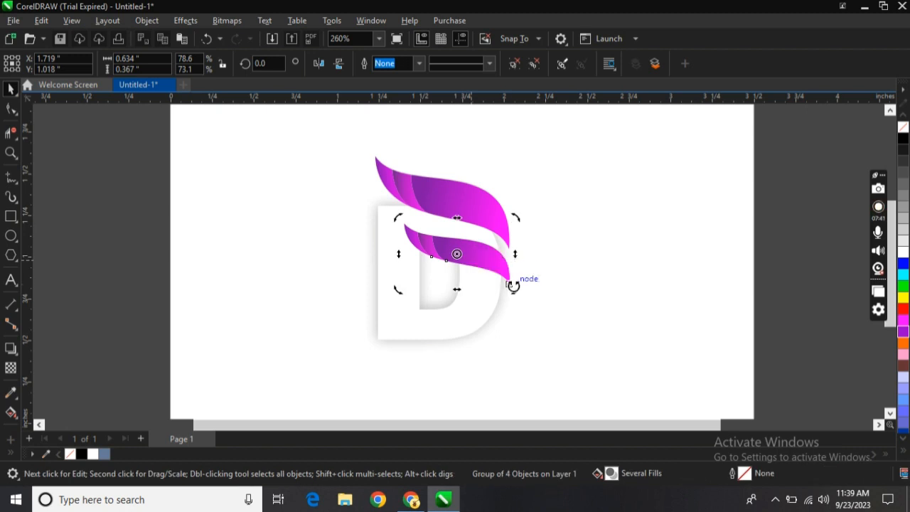
drag(512, 285, 519, 294)
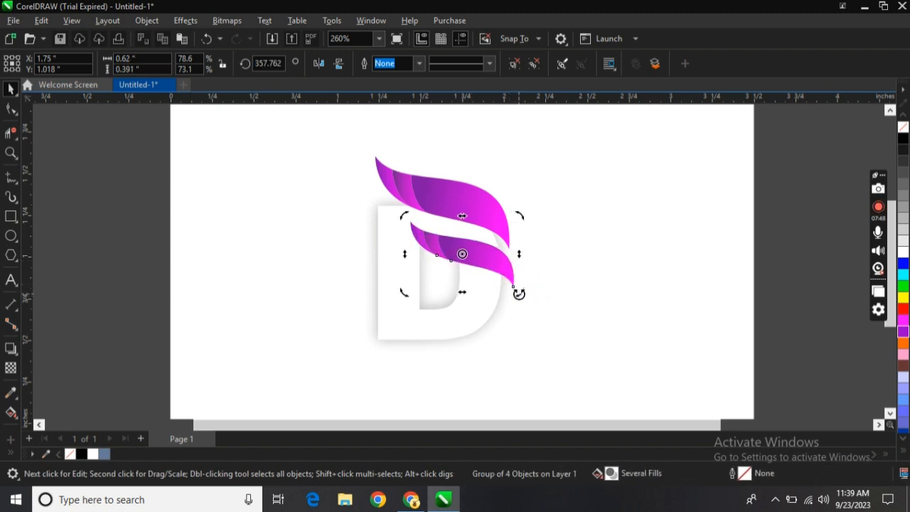
key(Right)
key(Right)
drag(524, 293, 525, 304)
click(494, 272)
click(580, 285)
click(511, 284)
click(593, 294)
click(494, 260)
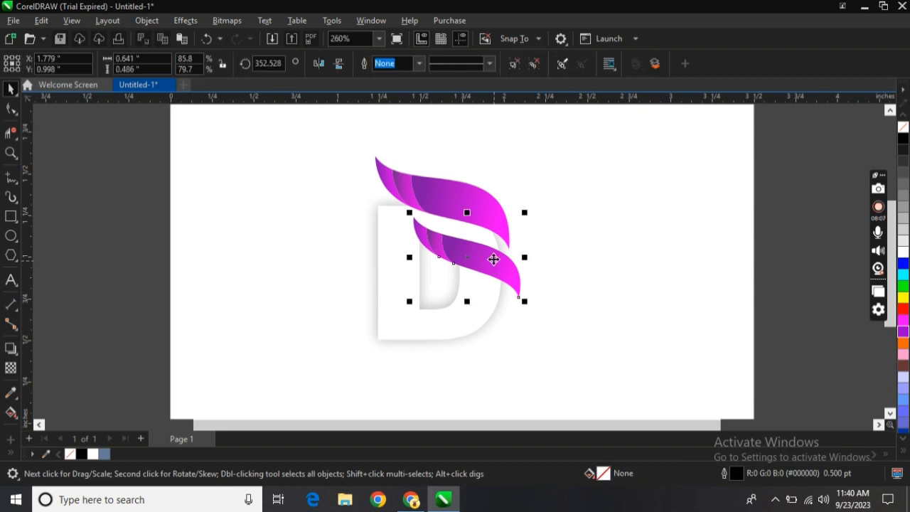
Enlarge the lower leaf from its tip corner to about 0.685 by 0.519 inches and shift it slightly right.
drag(409, 212, 401, 207)
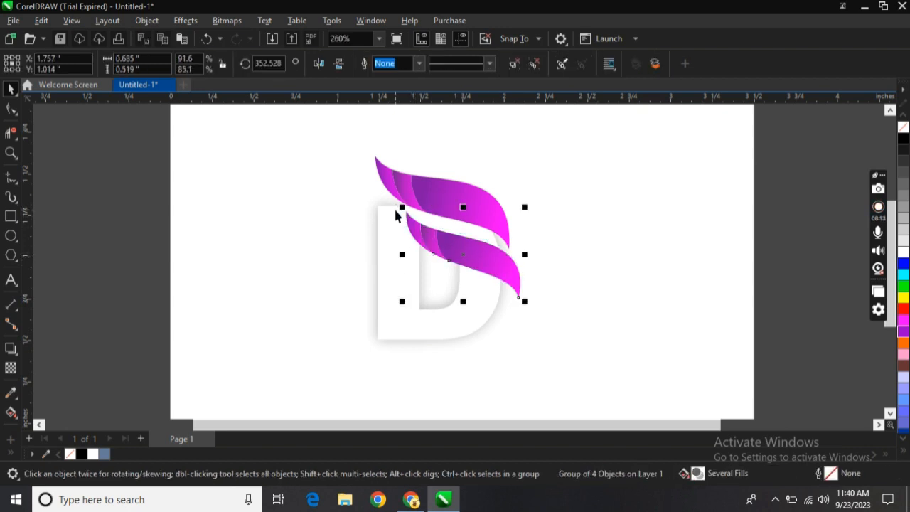
key(Right)
key(Right)
key(Right)
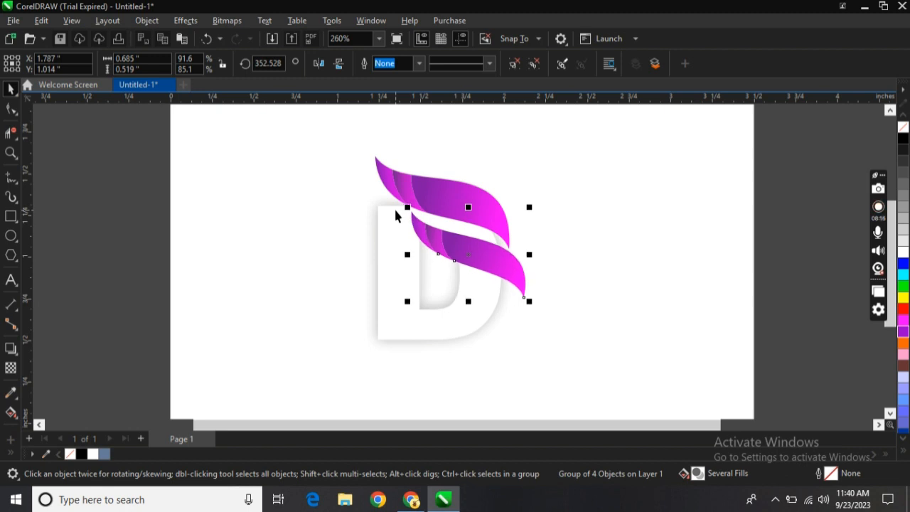
mouse_move(440, 235)
mouse_down()
mouse_move(528, 254)
mouse_move(449, 240)
mouse_up()
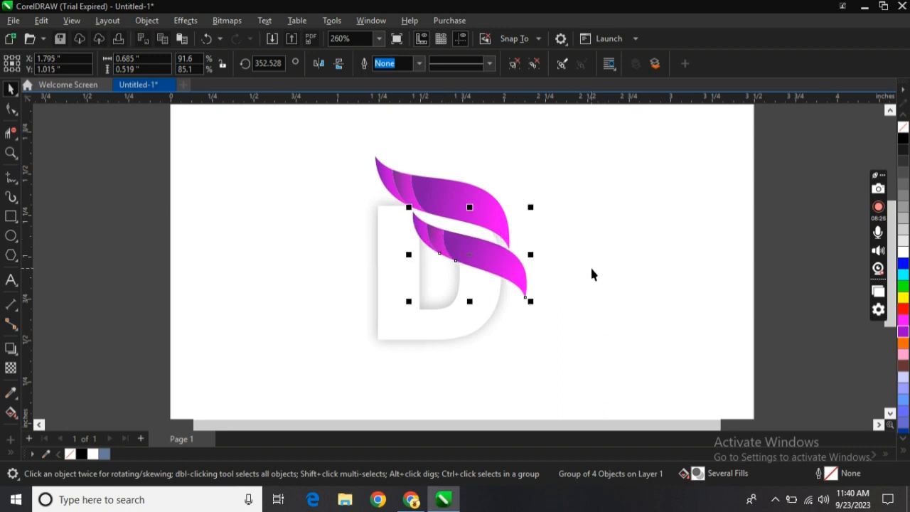
Shrink the lower leaf to about 0.657 by 0.498 inches and nudge it into place under the upper leaf.
click(592, 274)
click(508, 271)
key(Down)
drag(408, 207, 411, 211)
key(Left)
key(Left)
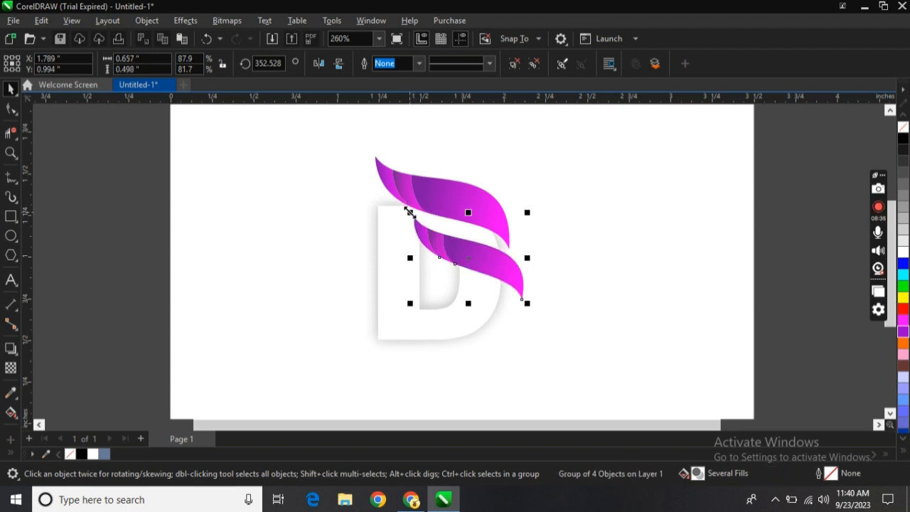
click(658, 290)
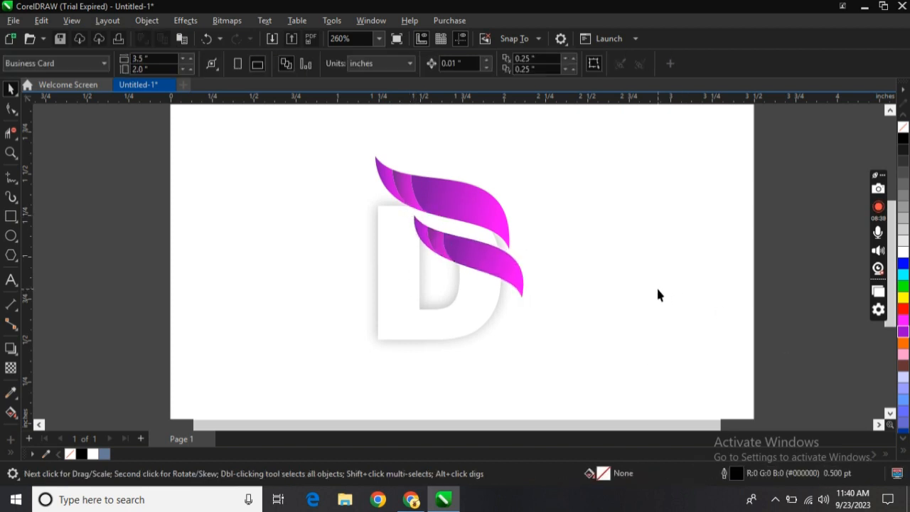
Recolour the fountain fill of the lower leaf's large section with orange at the start and yellow at the far end.
click(486, 257)
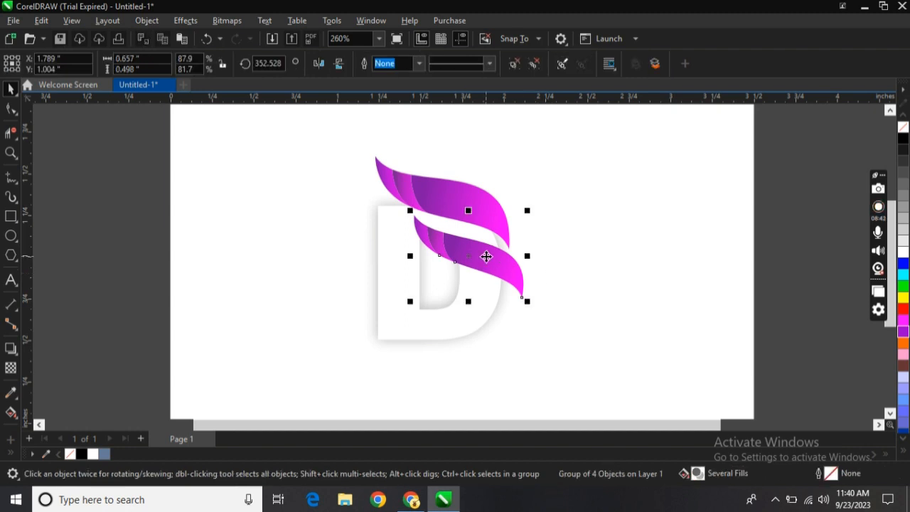
click(16, 417)
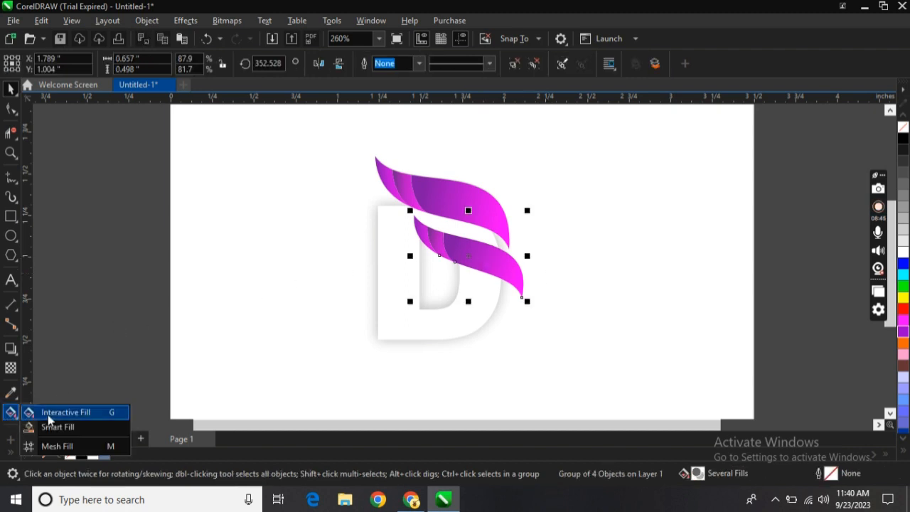
click(50, 410)
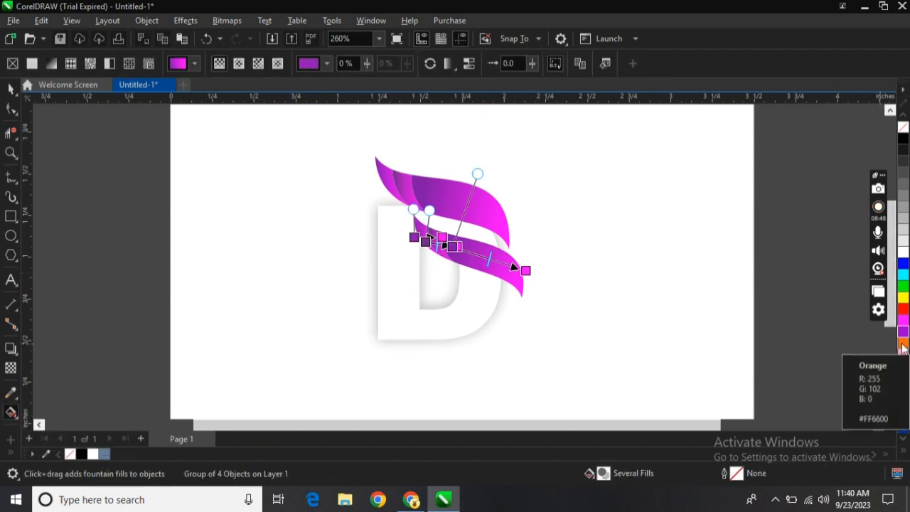
drag(904, 343, 459, 246)
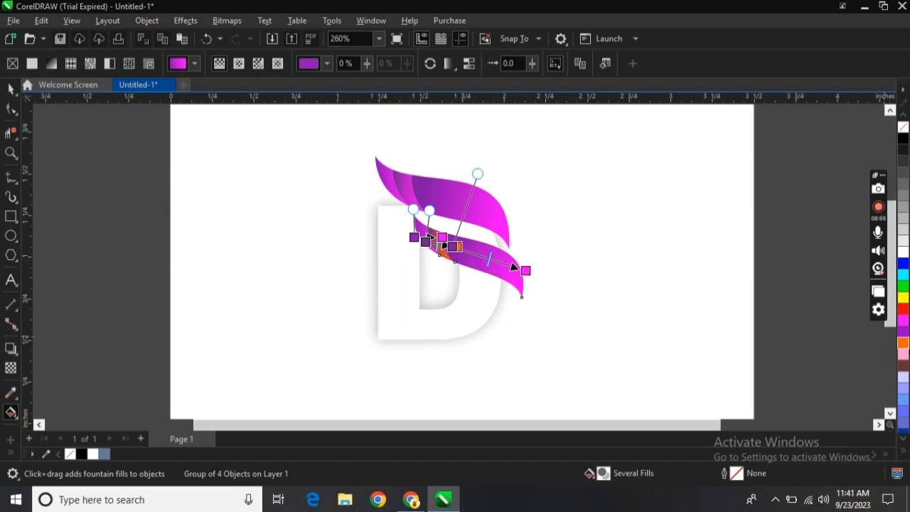
drag(904, 346, 453, 247)
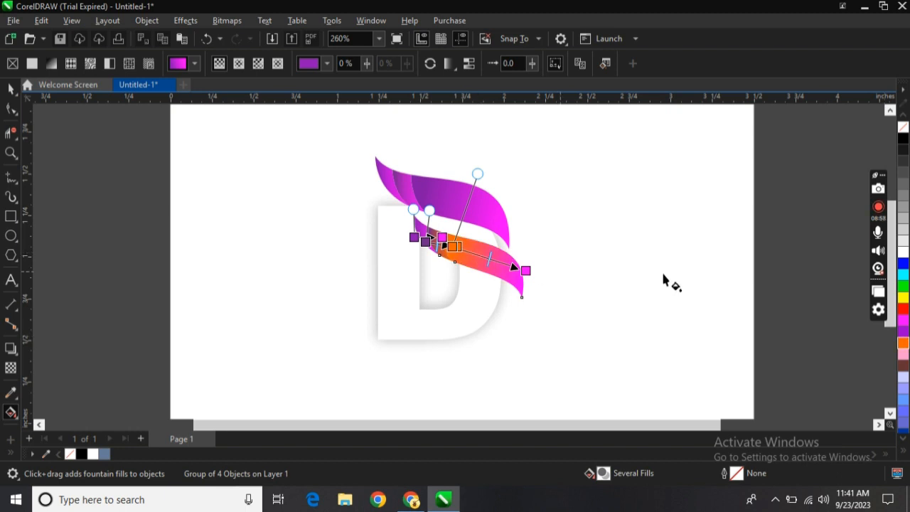
drag(906, 301, 525, 270)
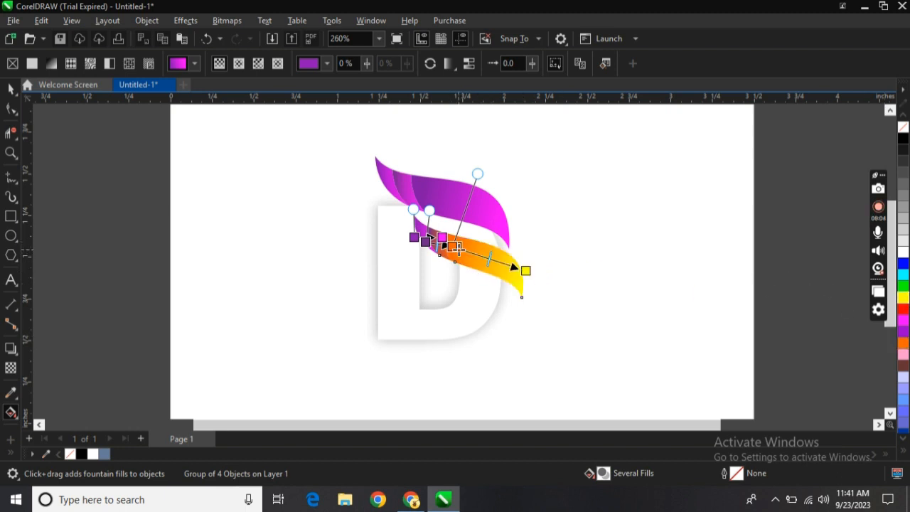
click(454, 247)
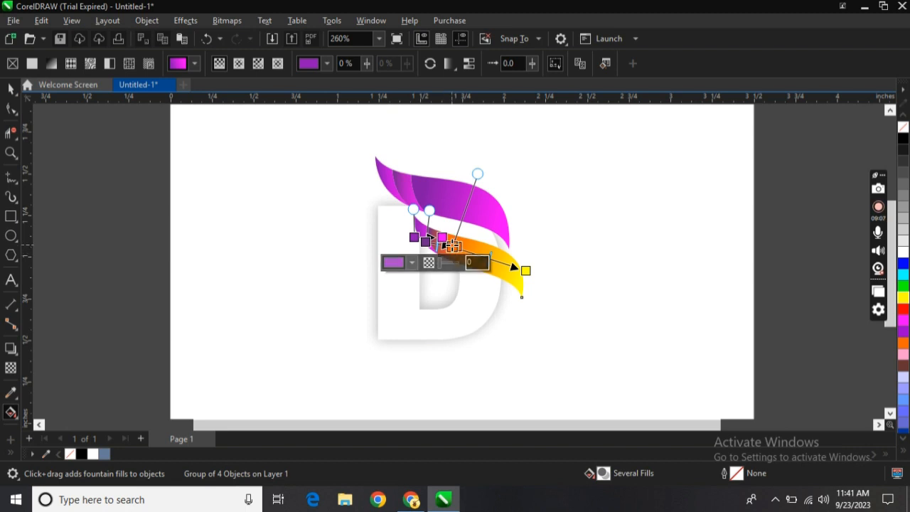
click(412, 264)
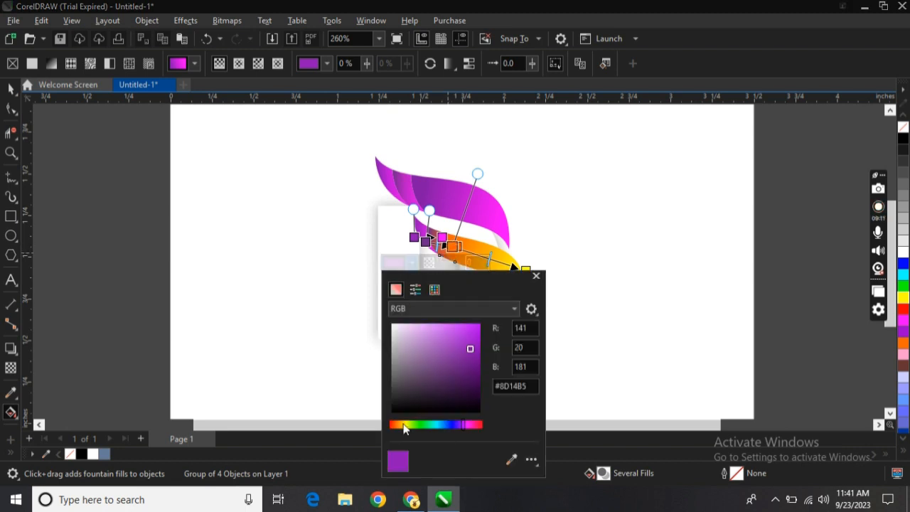
click(539, 278)
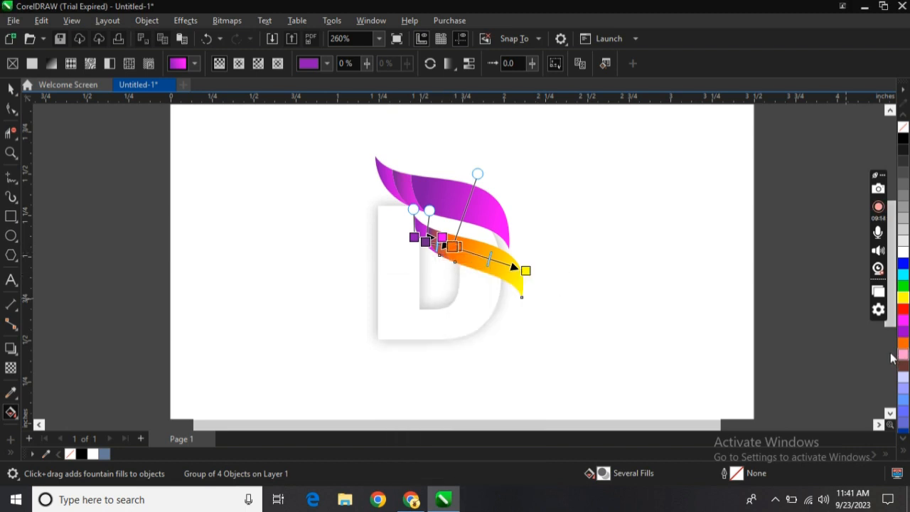
Recolour the fountain fills of the lower leaf's middle and tip sections from orange at the start to yellow at the end.
drag(629, 317, 429, 239)
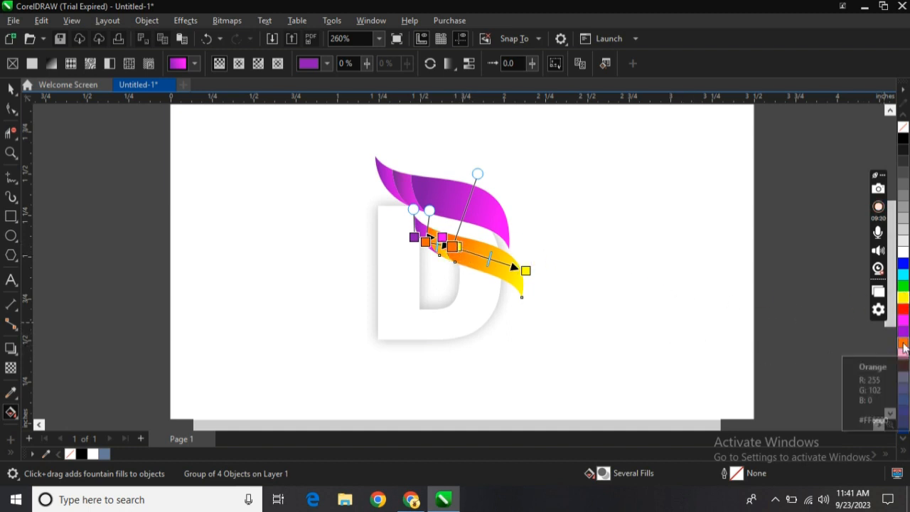
drag(905, 347, 414, 237)
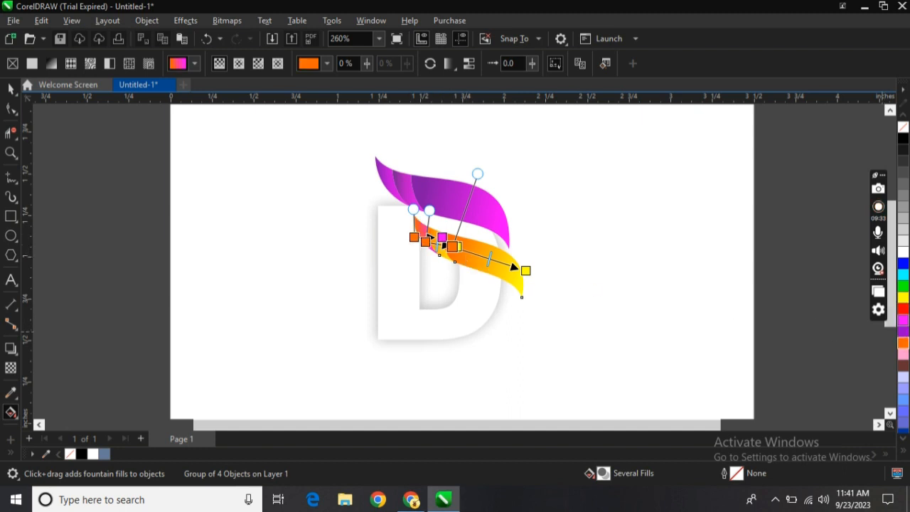
drag(904, 296, 443, 237)
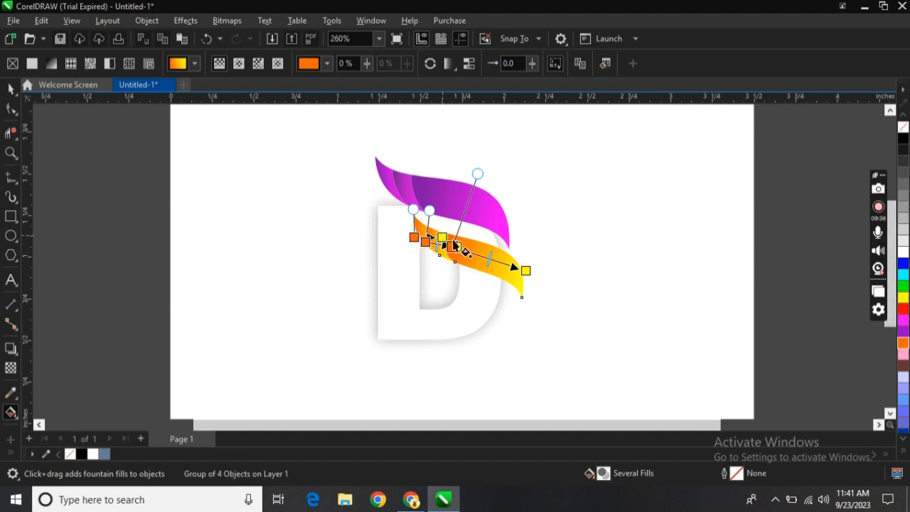
Finish the fill editing and shrink the lower leaf slightly toward its upper starting tip.
click(11, 89)
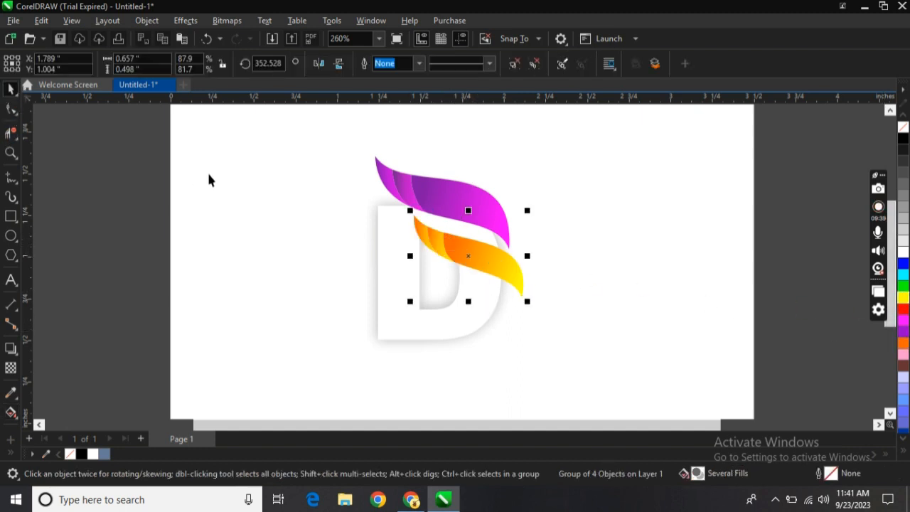
click(252, 182)
click(522, 277)
click(617, 253)
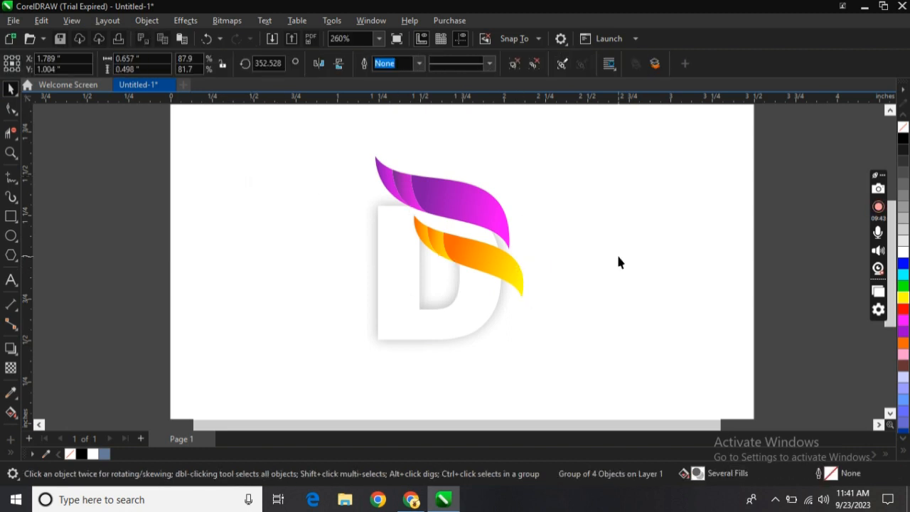
click(505, 272)
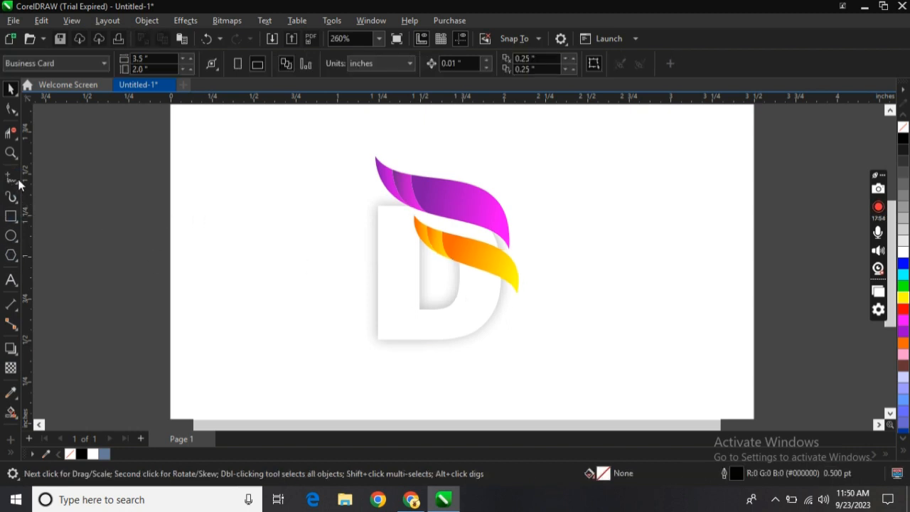
Draw an open four-node straight-line outline, about 0.232 by 0.477 inches, from the orange leaf's lower tip down past the D's curve.
click(10, 178)
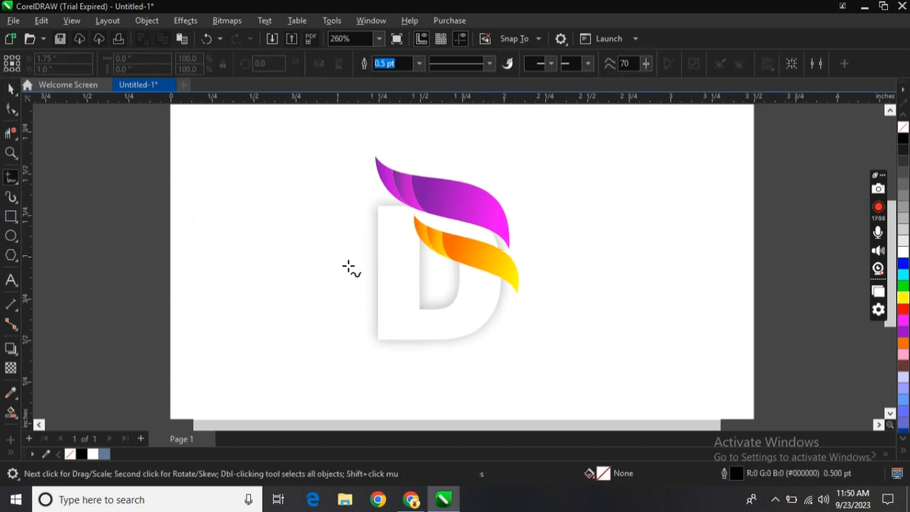
click(518, 293)
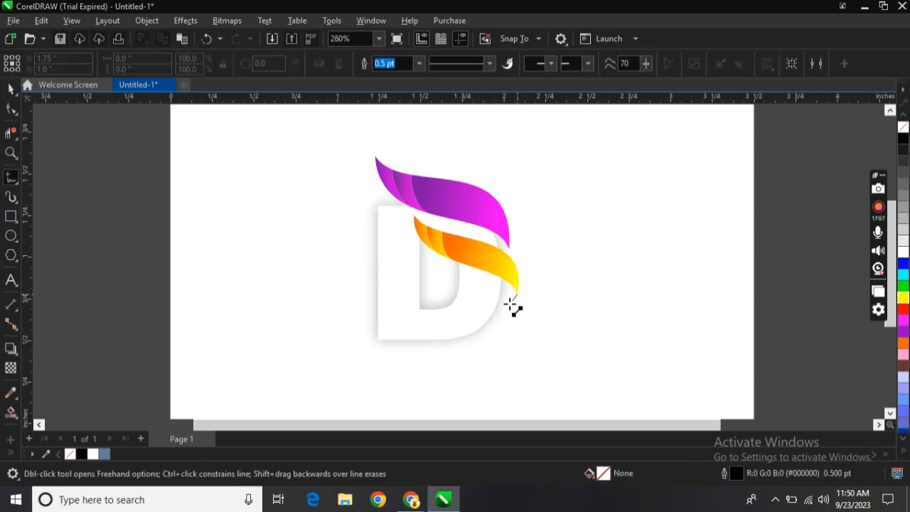
click(479, 359)
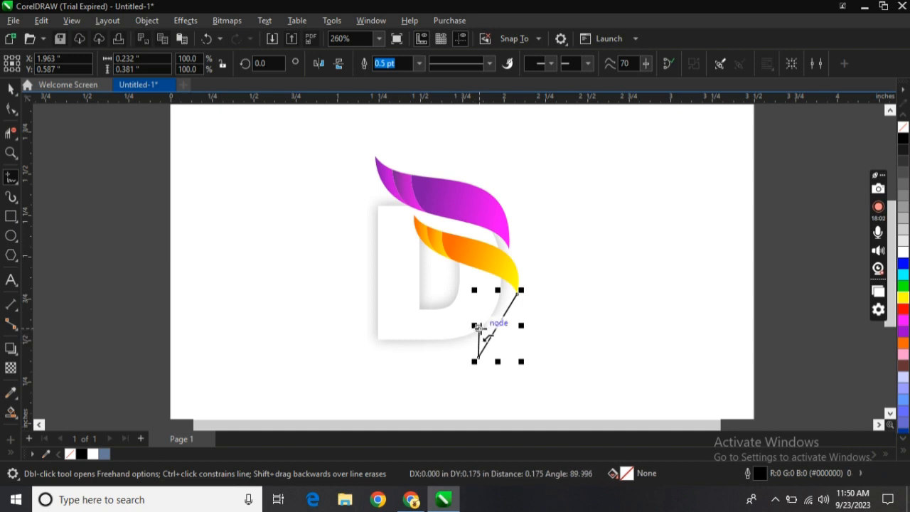
click(479, 329)
click(502, 281)
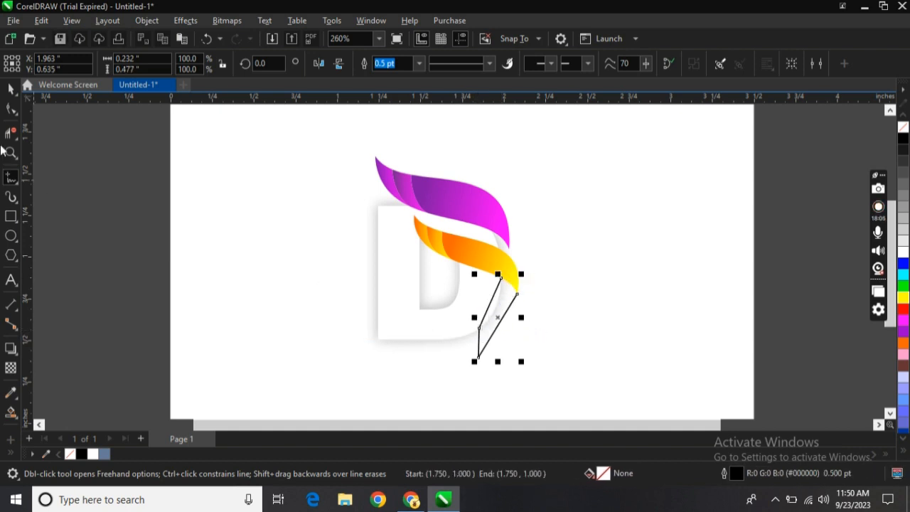
Bend the outline's long inner and outer segments into curves so it forms a tail continuing from the orange leaf.
key(F10)
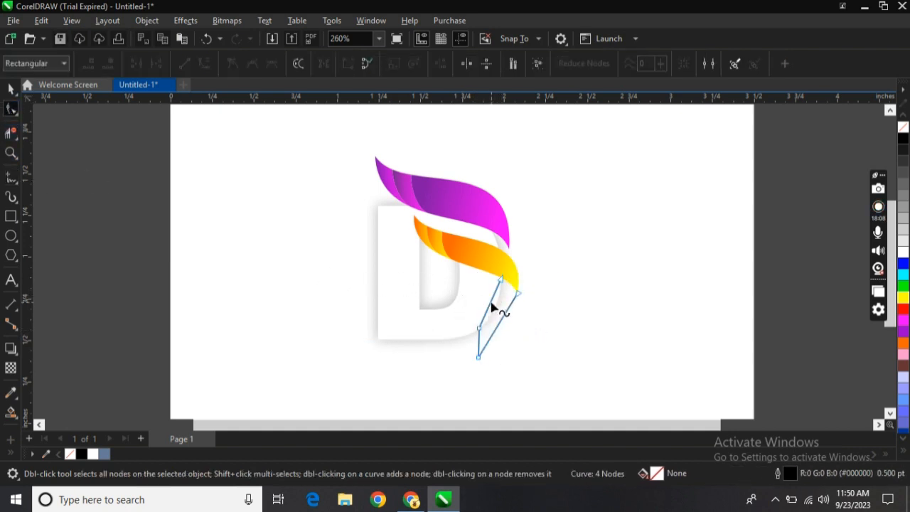
click(490, 305)
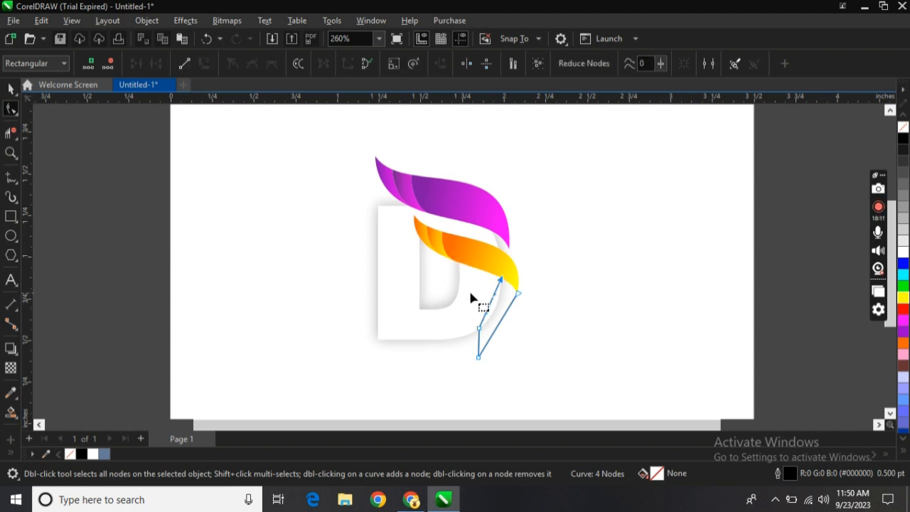
drag(495, 295, 495, 314)
click(506, 322)
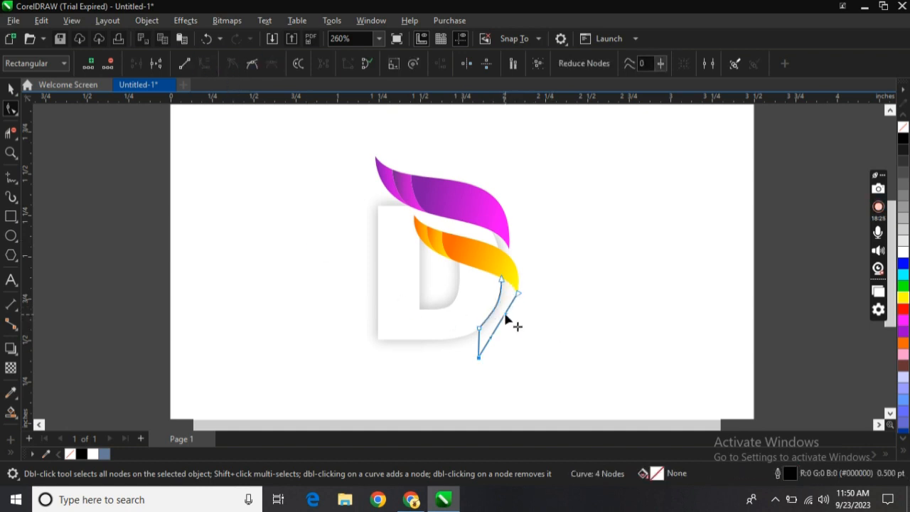
drag(505, 319, 524, 337)
click(11, 89)
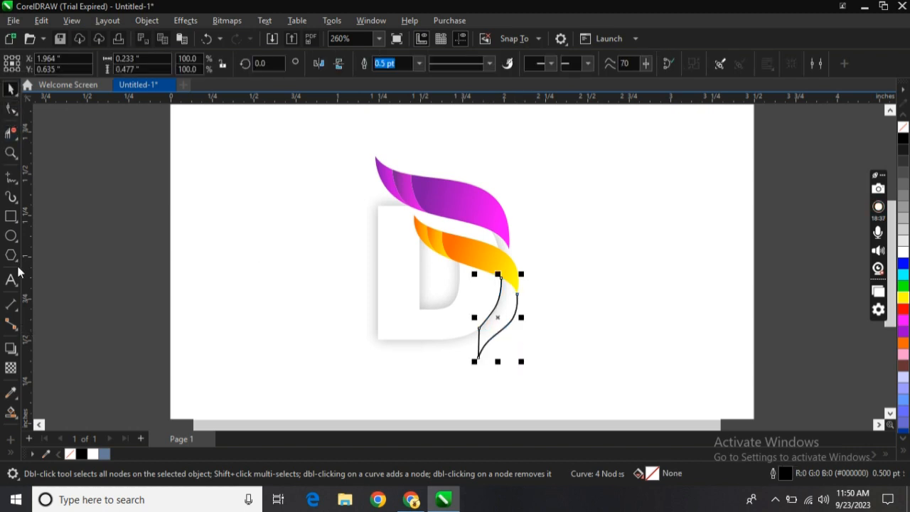
Fill the area enclosed by the tail outline and the leaf with a slate-blue Smart Fill shape without outline.
click(11, 414)
click(495, 317)
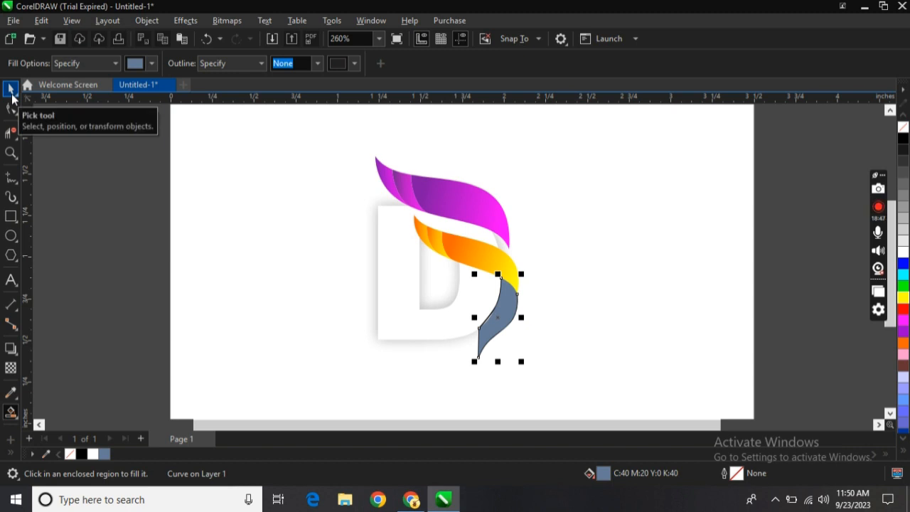
click(12, 93)
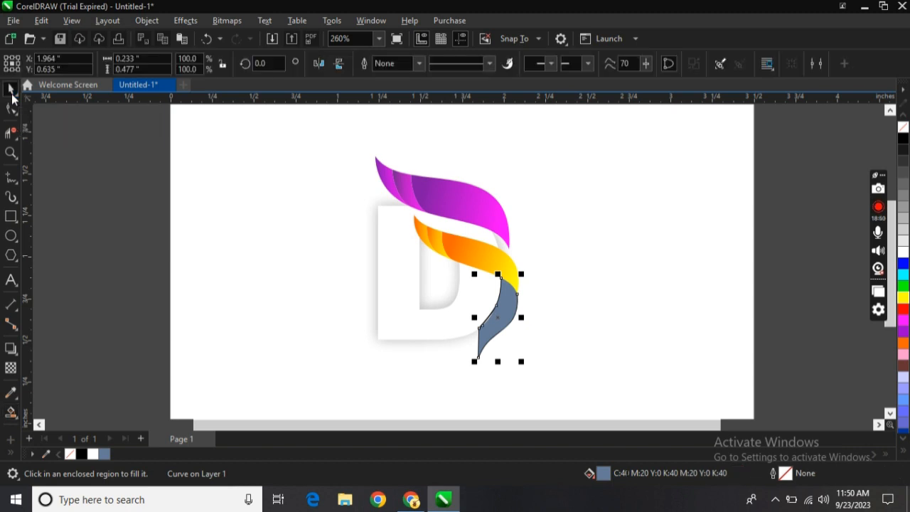
Apply a linear fountain fill along the tail, from orange at the leaf end to yellow at the lower tip.
click(15, 417)
click(42, 412)
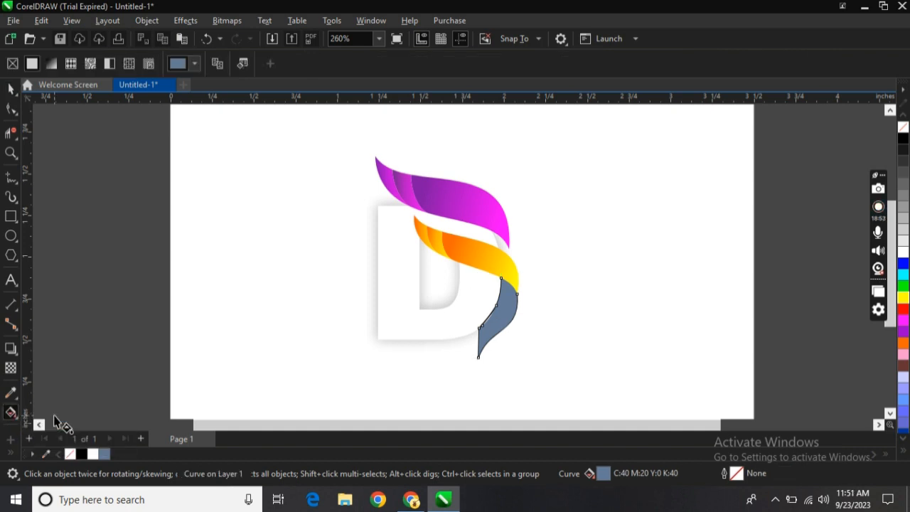
click(52, 64)
drag(478, 317, 511, 285)
drag(517, 317, 478, 340)
drag(904, 343, 509, 291)
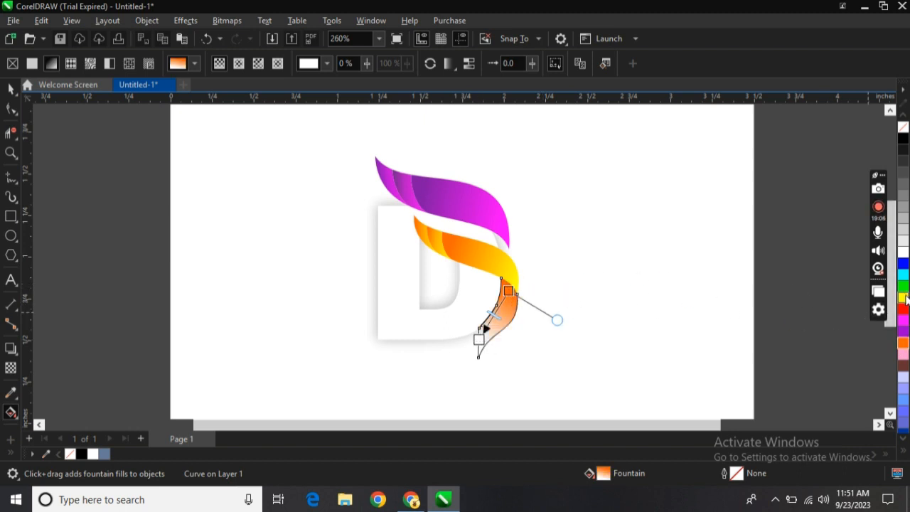
drag(903, 297, 479, 343)
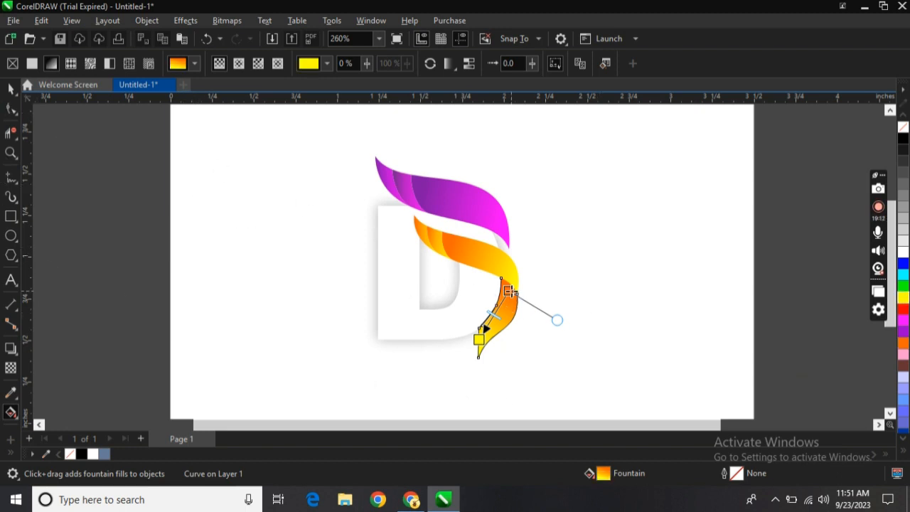
Darken the orange starting colour of the tail's fountain fill to about #E65F05.
click(509, 291)
click(542, 285)
click(525, 67)
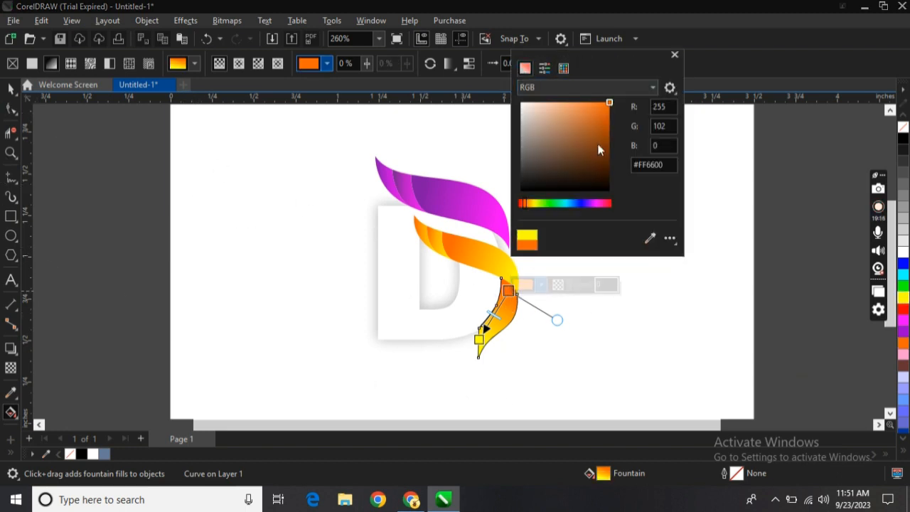
drag(606, 119, 608, 106)
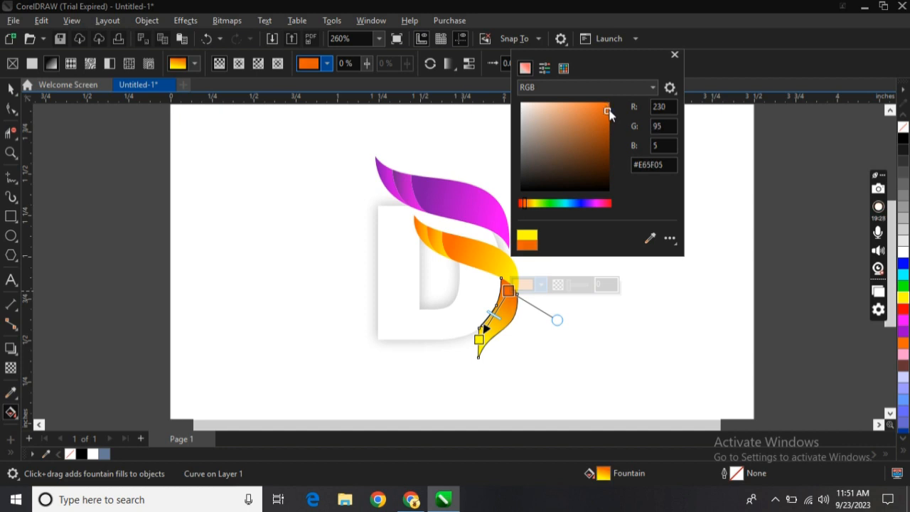
click(675, 54)
click(9, 88)
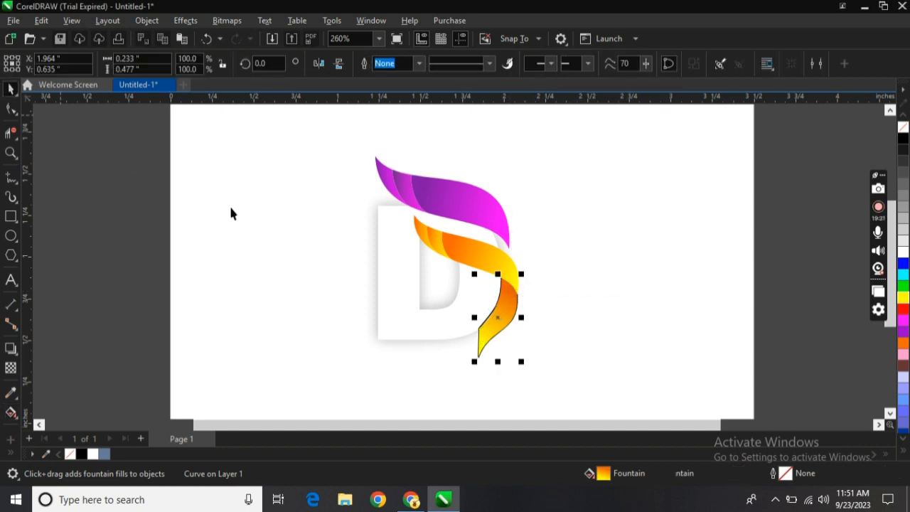
Move the filled tail aside onto the blank page and delete the black outline curve left beneath it.
click(314, 292)
click(496, 329)
drag(497, 319, 612, 328)
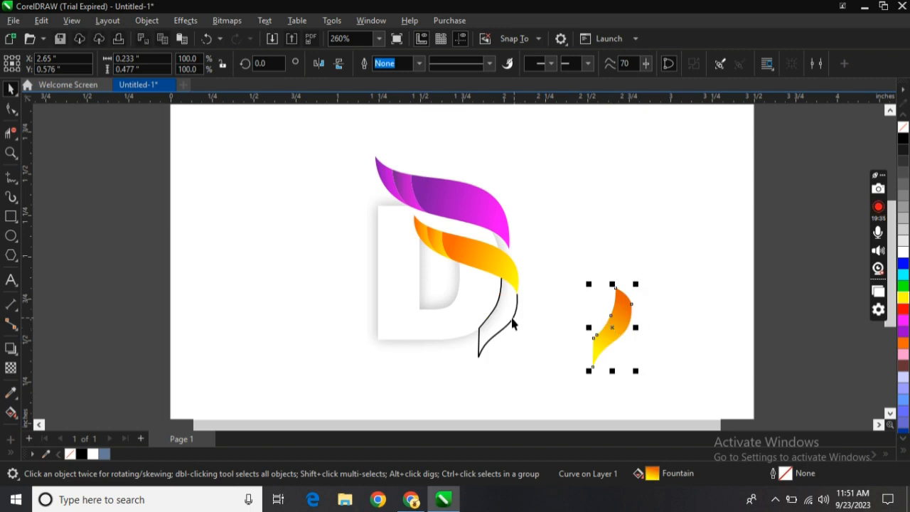
click(514, 318)
key(Delete)
Move the filled tail back so its outer corner node snaps to the orange leaf's lower tip, and deselect it.
click(629, 317)
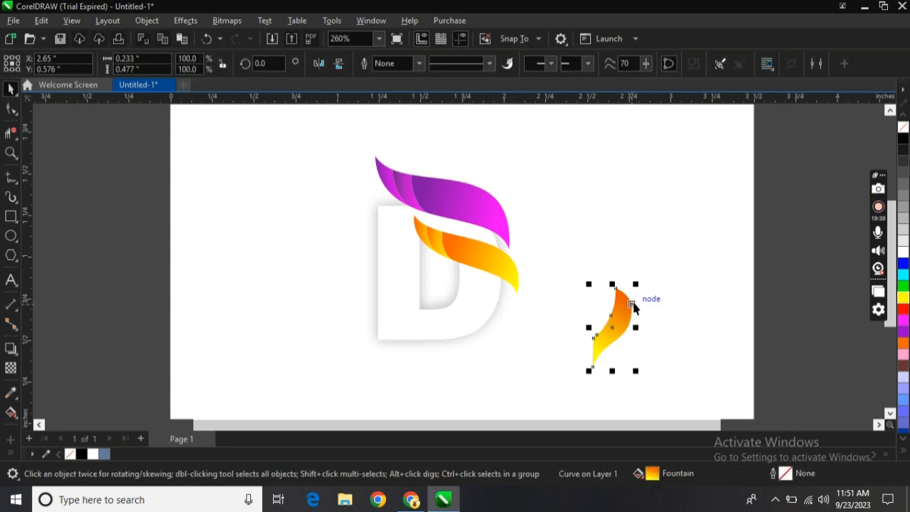
drag(632, 305, 519, 295)
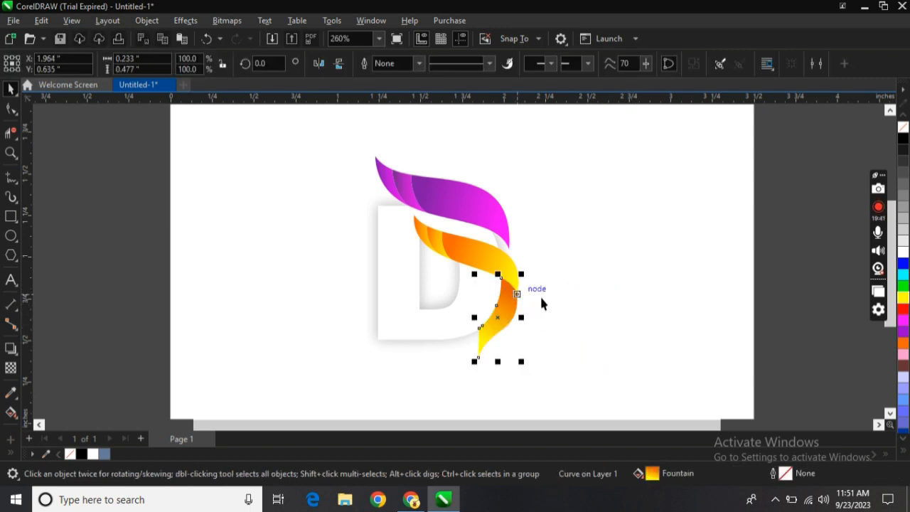
click(657, 286)
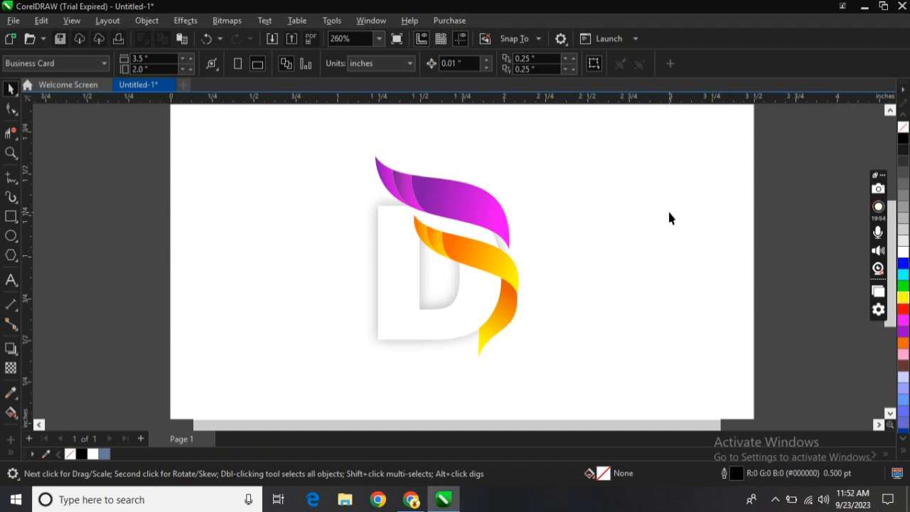
Add the artistic text "D LETTER LOGO" below the D logo.
click(11, 280)
click(260, 387)
text(D)
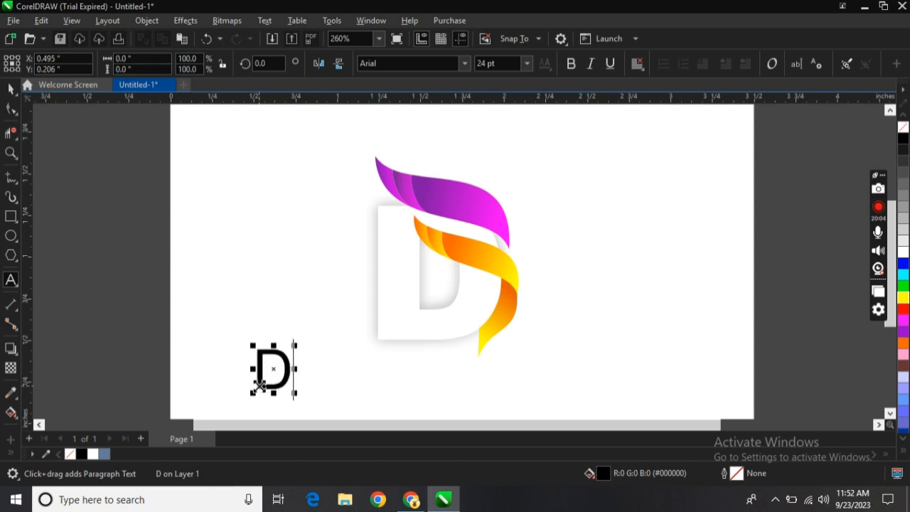
text( LETTE)
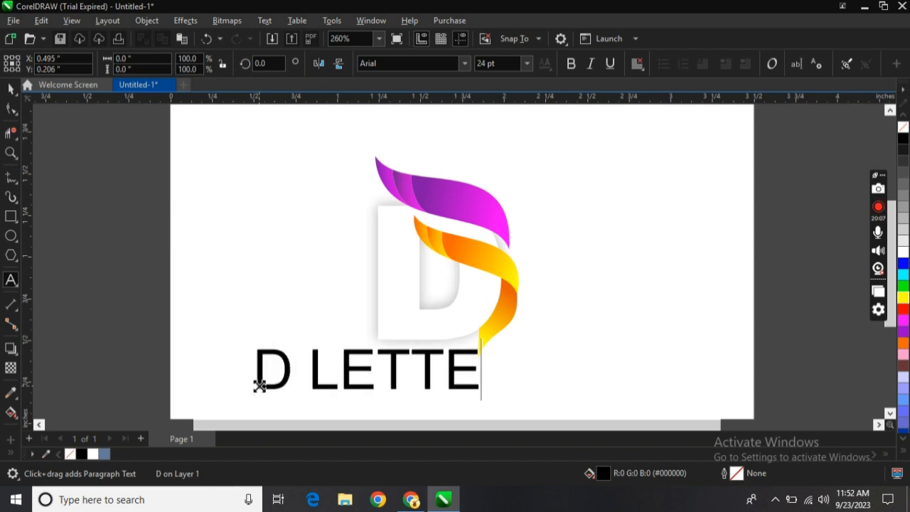
text(R LOGO)
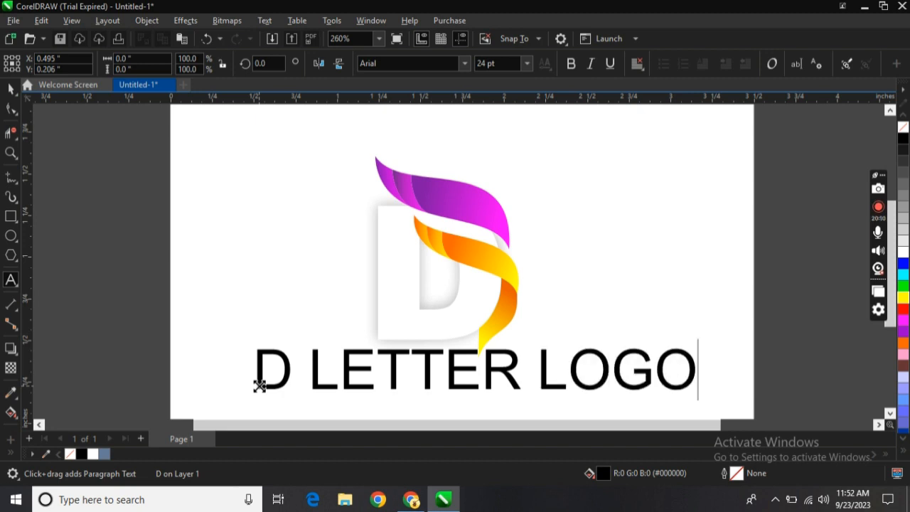
key(Escape)
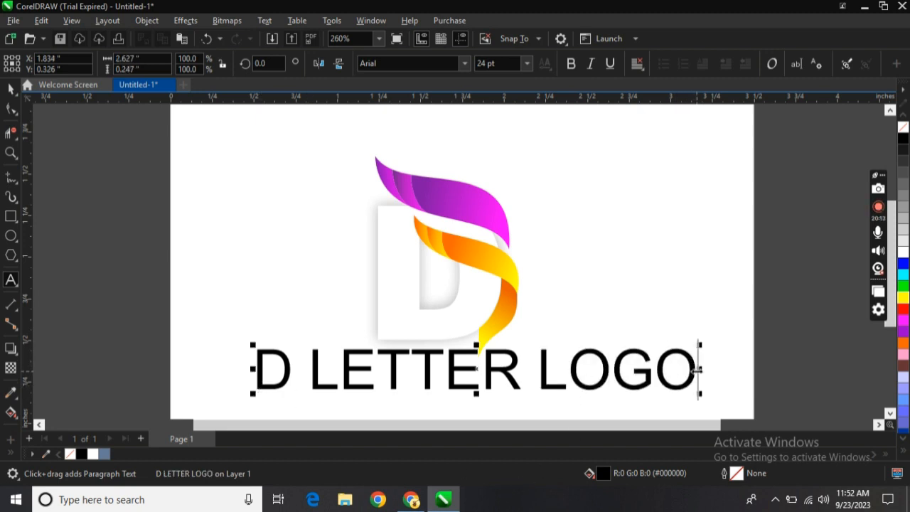
Shrink the caption to about 0.913 by 0.094 inches, place it under the letter, and set its font to Arial Black.
drag(699, 370, 589, 382)
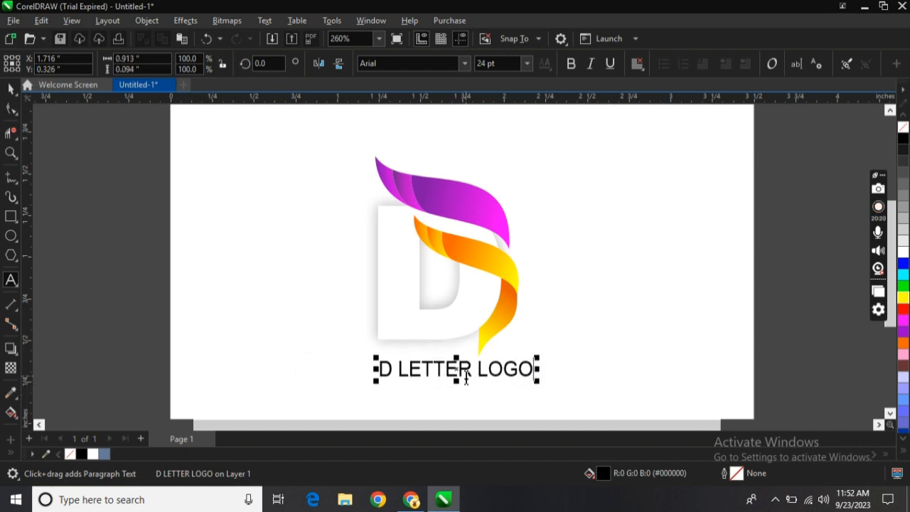
drag(458, 368, 449, 368)
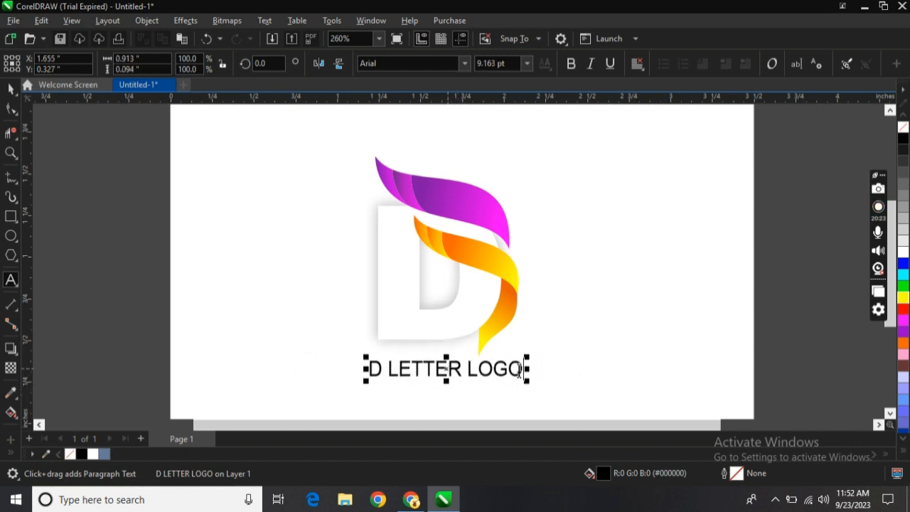
drag(525, 369, 369, 375)
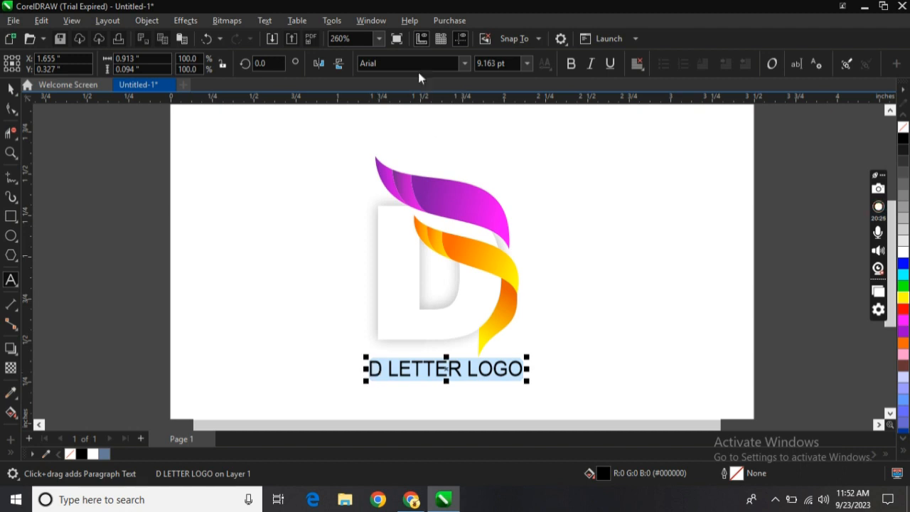
click(465, 63)
click(429, 102)
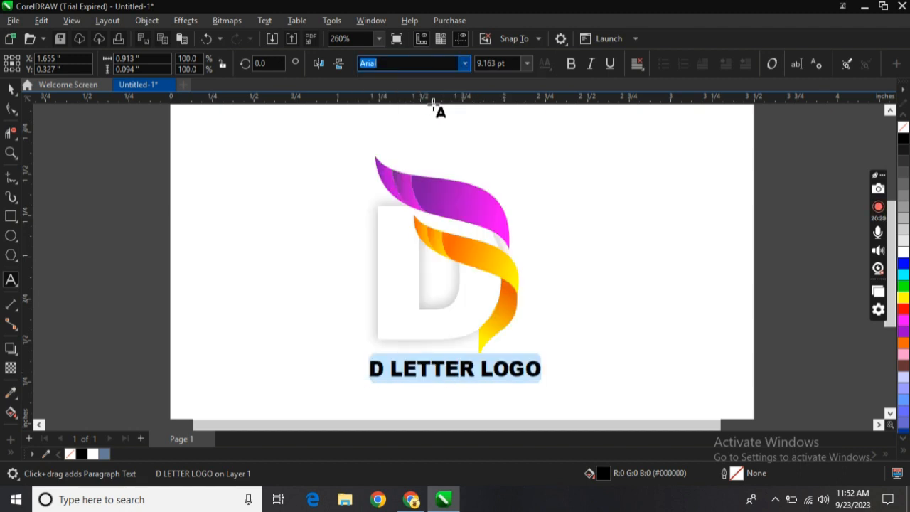
click(429, 368)
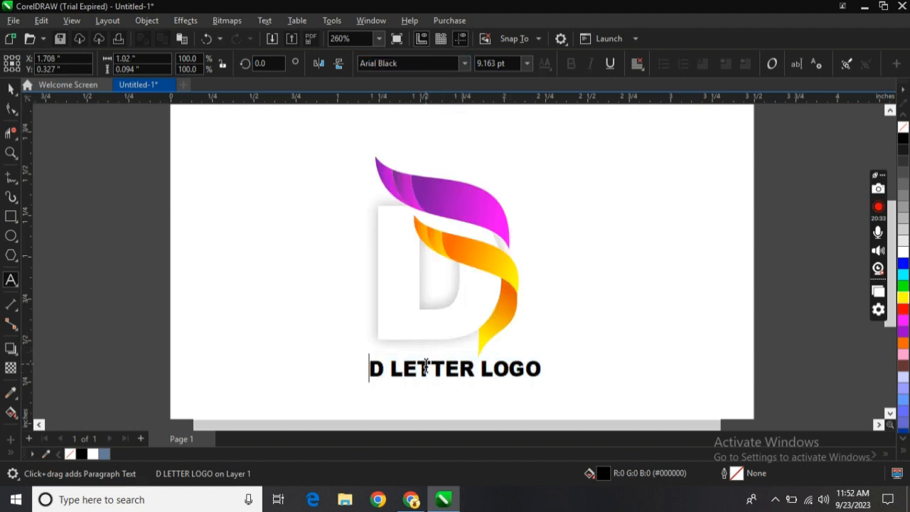
Nudge the caption left to about X 1.628 inches to centre it under the logo.
click(10, 88)
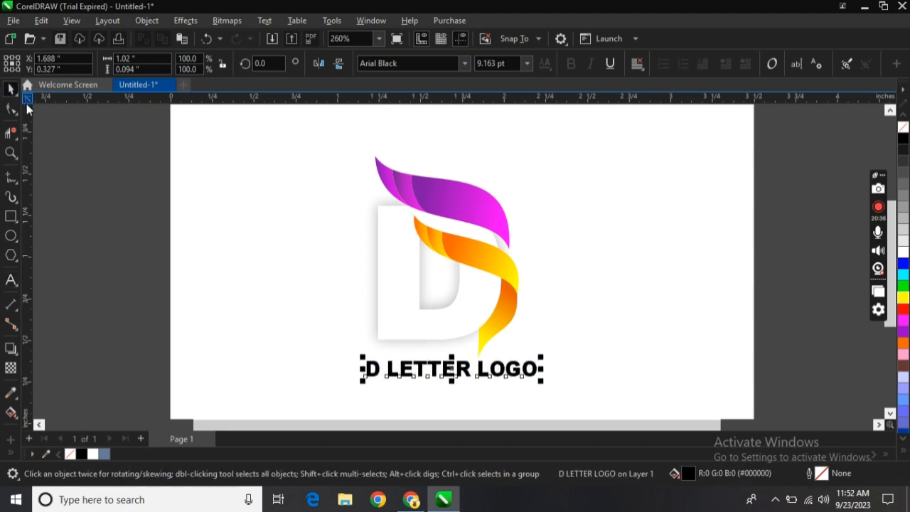
key(Left)
key(Left)
key(Left)
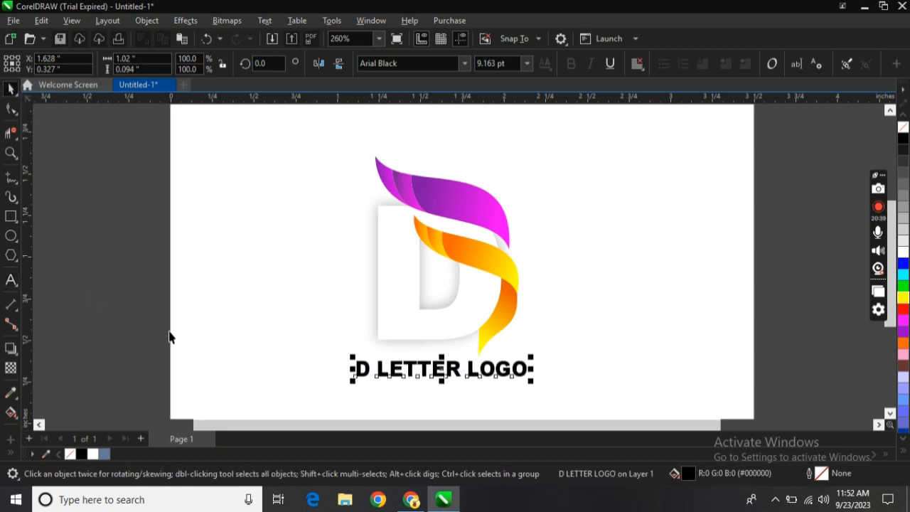
Place a duplicate of the caption directly beneath the original and open the copy for text editing.
key(ctrl+d)
drag(484, 335, 442, 389)
double_click(442, 389)
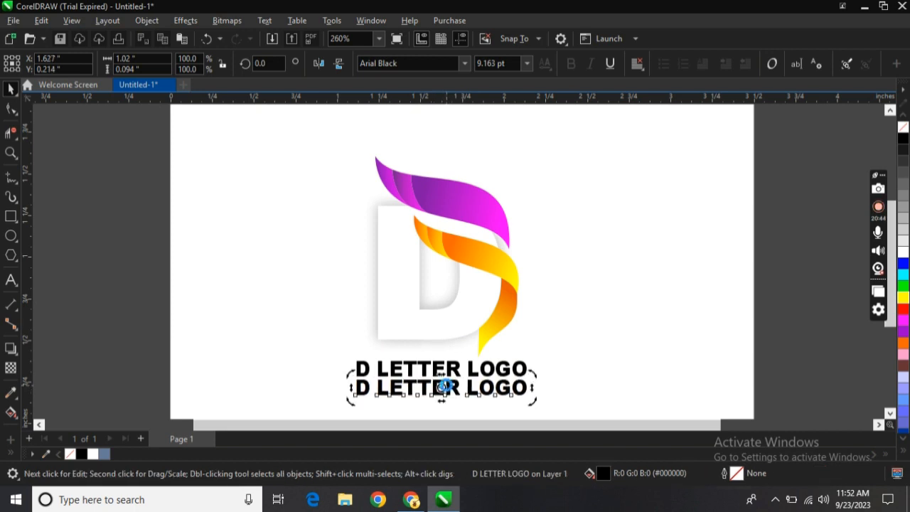
Replace the lower duplicate caption's text with "AR Masood Graphics".
click(523, 389)
key(BackSpace)
key(BackSpace)
key(BackSpace)
key(BackSpace)
key(BackSpace)
key(BackSpace)
key(BackSpace)
key(BackSpace)
key(BackSpace)
key(BackSpace)
key(BackSpace)
key(BackSpace)
key(BackSpace)
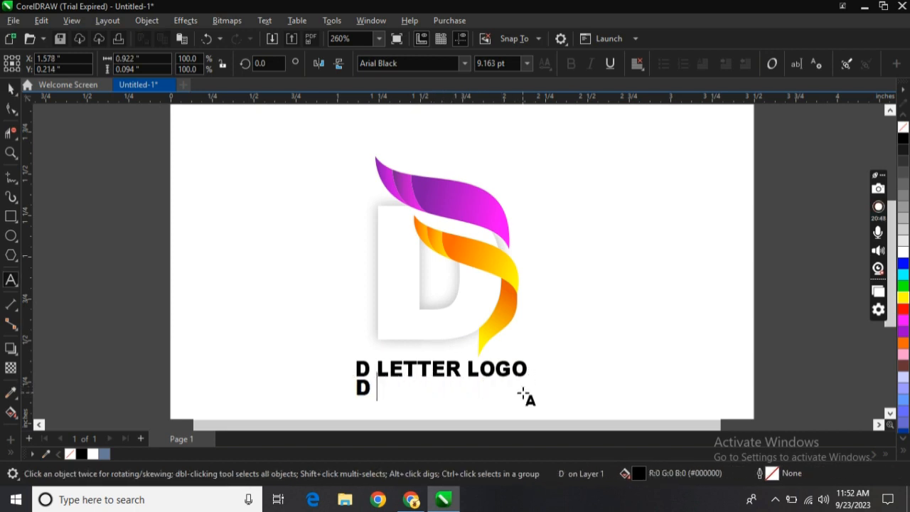
text(AR)
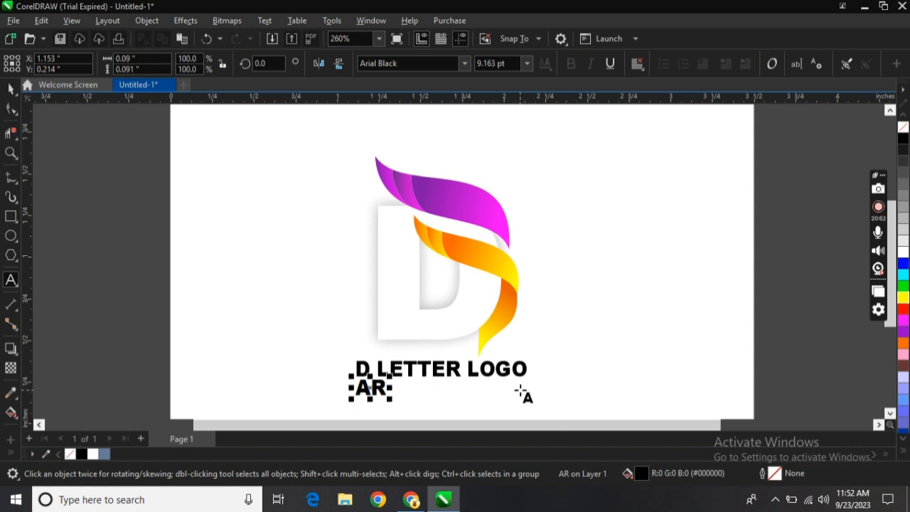
text( Masood Gra)
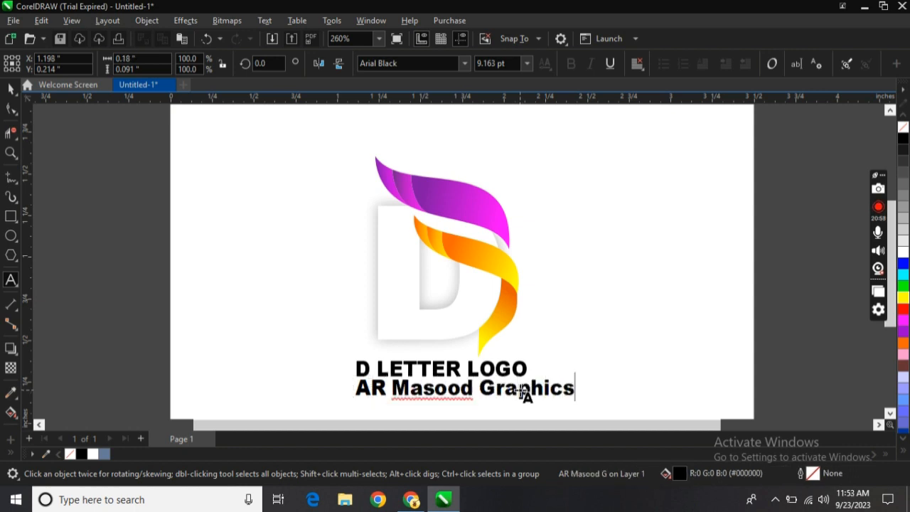
text(phics)
Scale the lower caption down proportionally to about 66%, roughly 0.864 inches wide, keeping it left-aligned with the caption above, and deselect it.
key(ctrl+space)
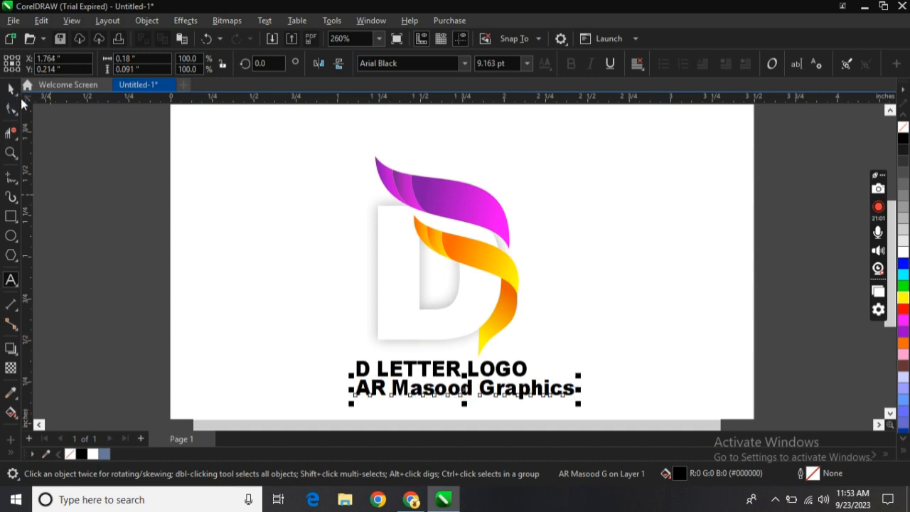
drag(578, 404, 500, 399)
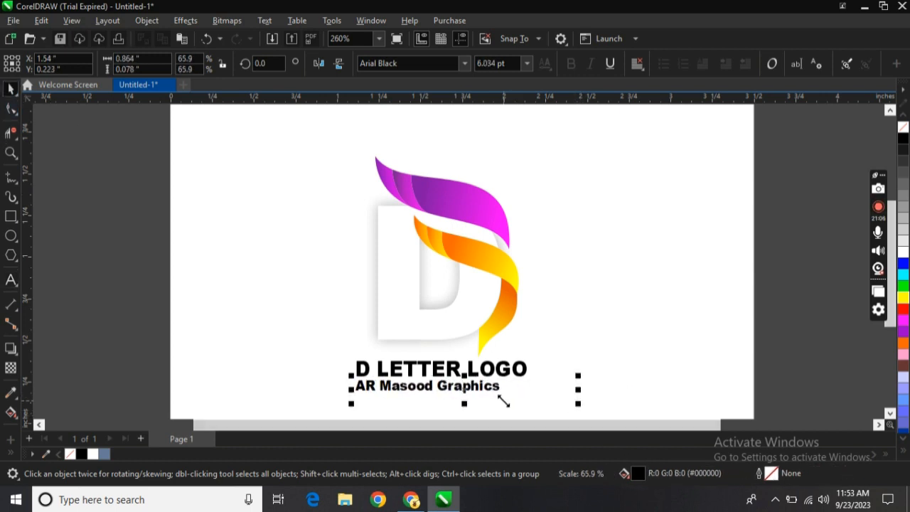
click(239, 320)
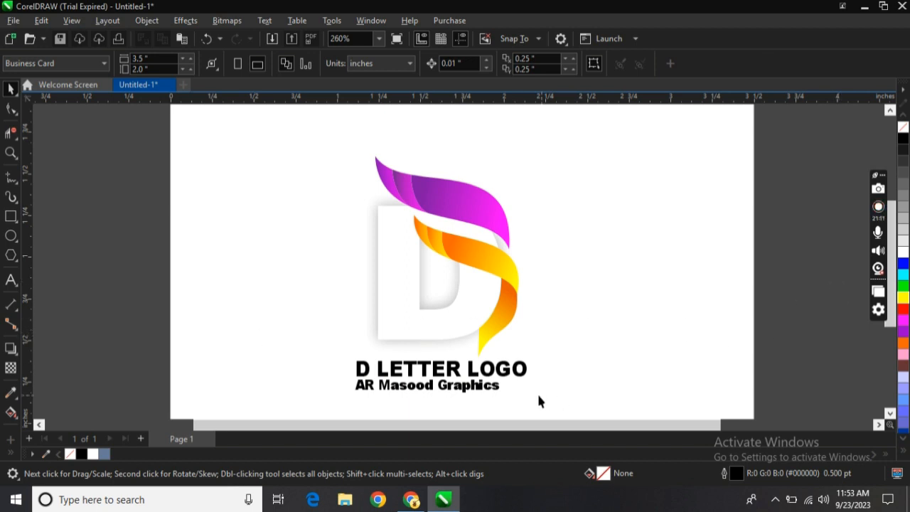